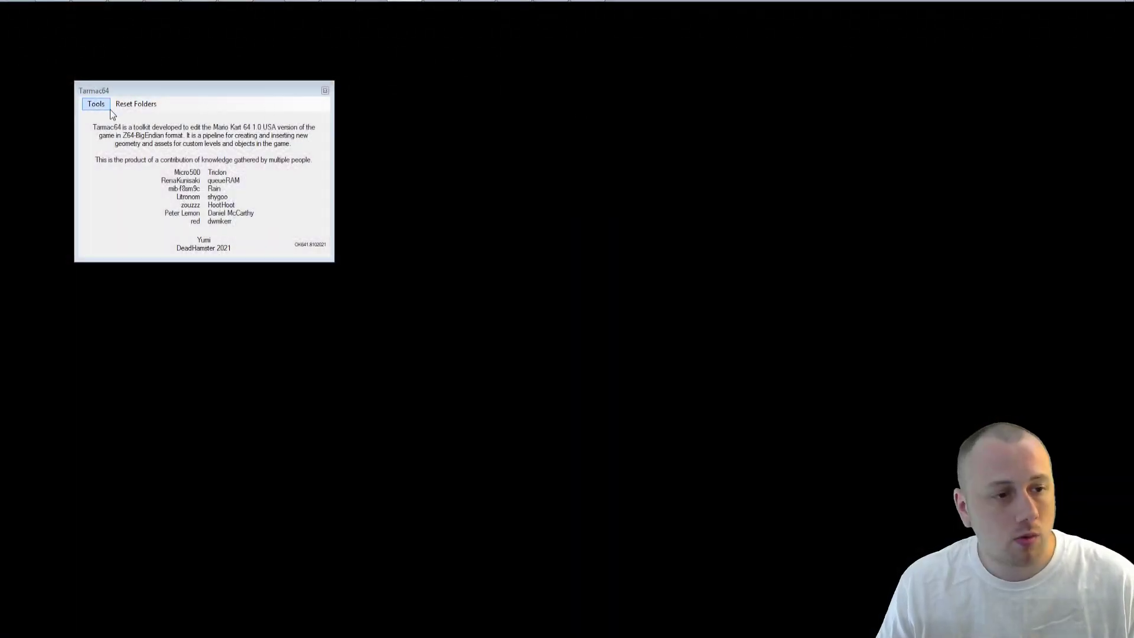
Step: Open the Course Compiler and load the course's FBX and POP files from the TutorialSeries folder
left_click(96, 104)
left_click(105, 118)
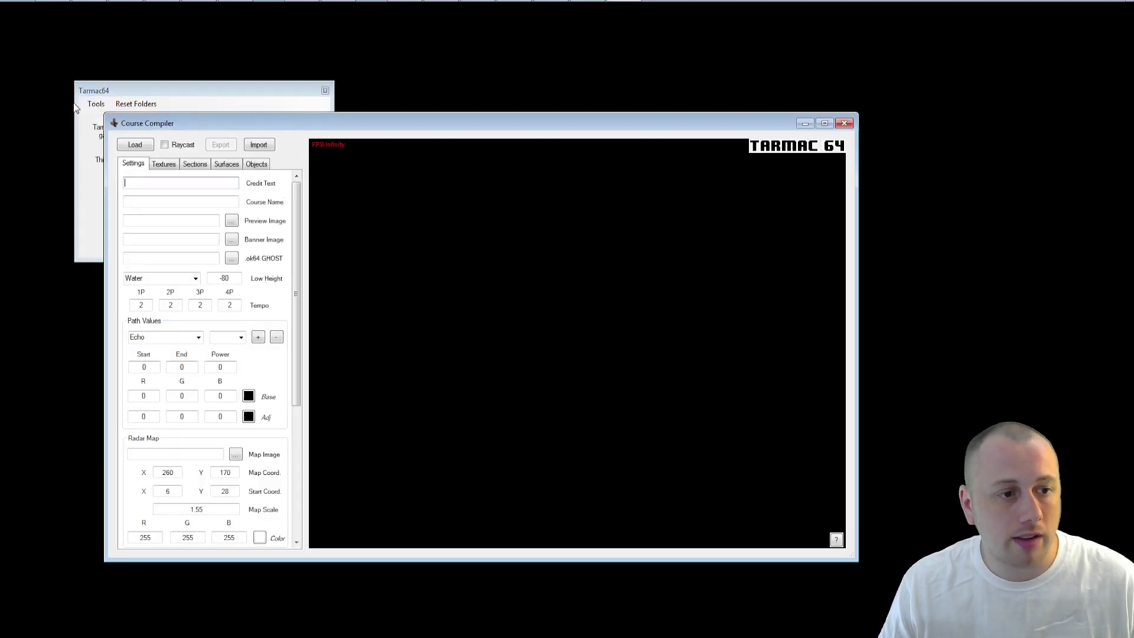
left_click(135, 145)
key("Return")
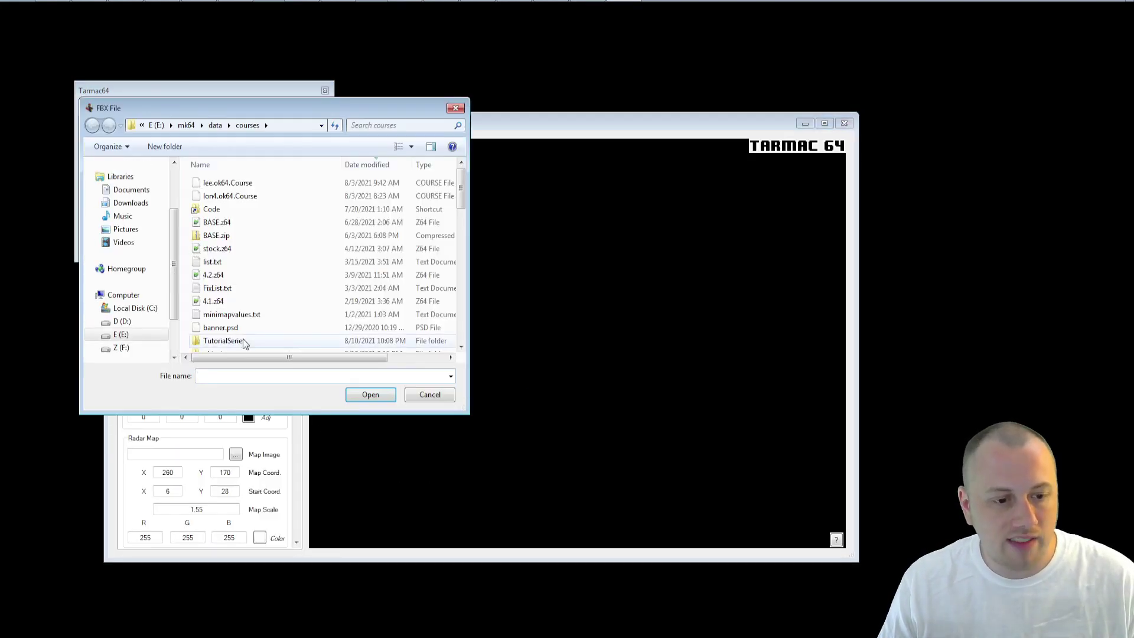
double_click(243, 338)
key("Return")
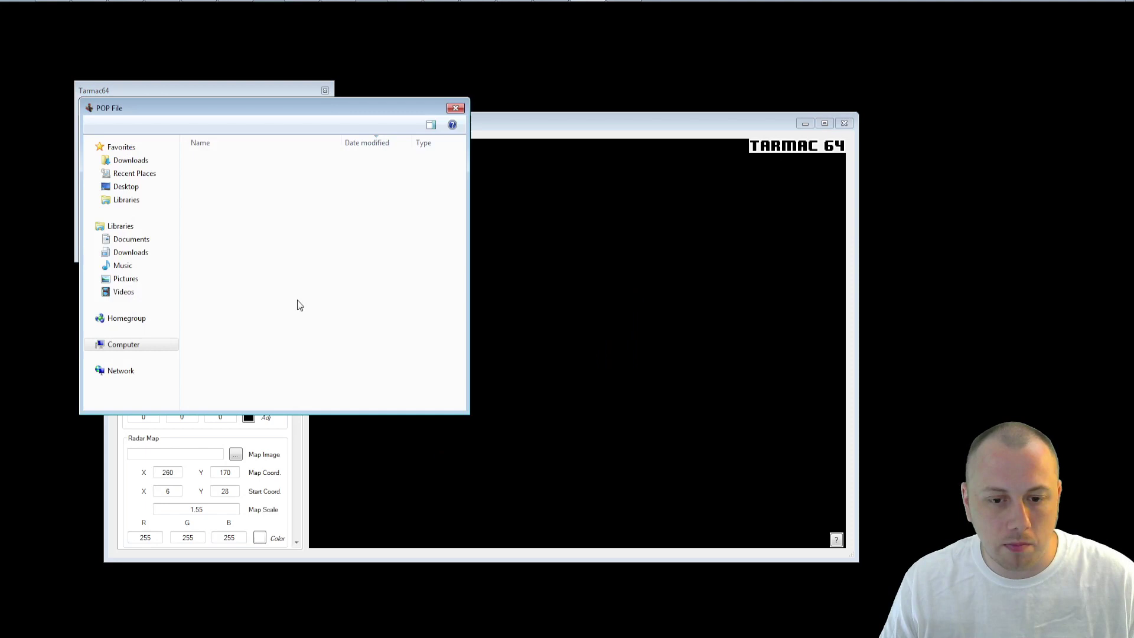
double_click(417, 308)
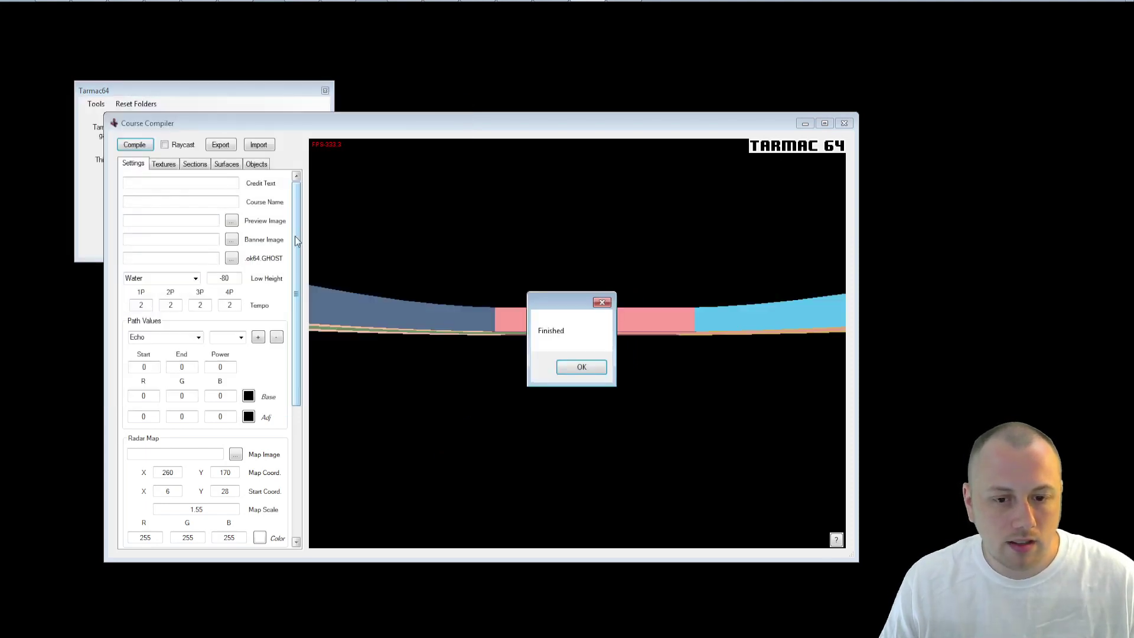
key("Return")
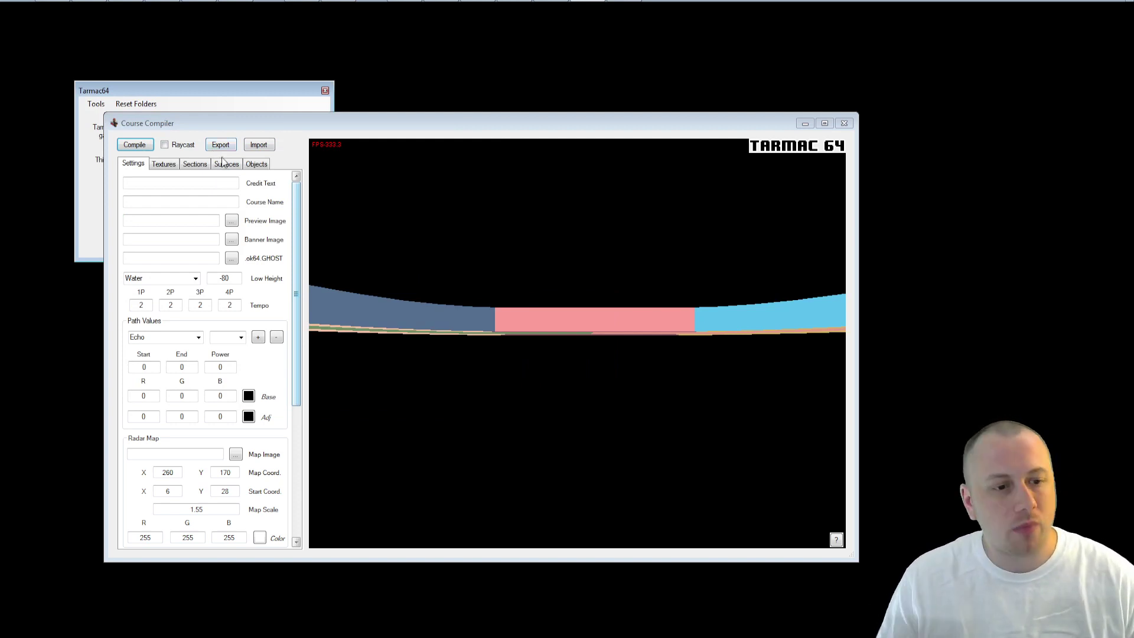
Step: Import the saved OK64 backup into the loaded course to restore its settings, textures and objects
left_click(166, 167)
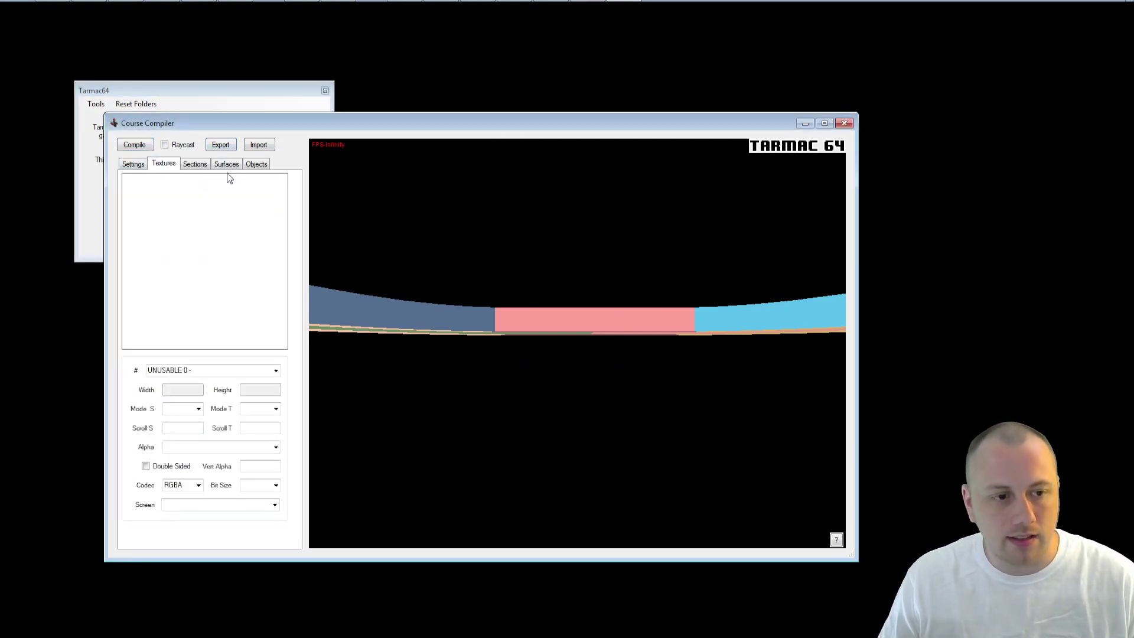
left_click(184, 169)
left_click(256, 165)
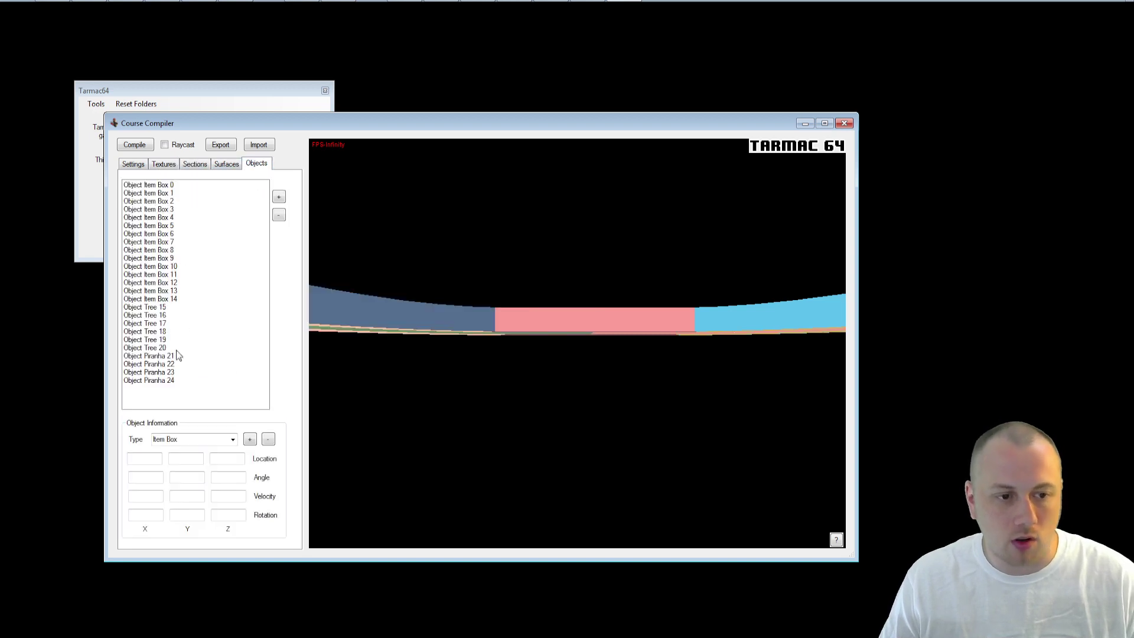
left_click(259, 145)
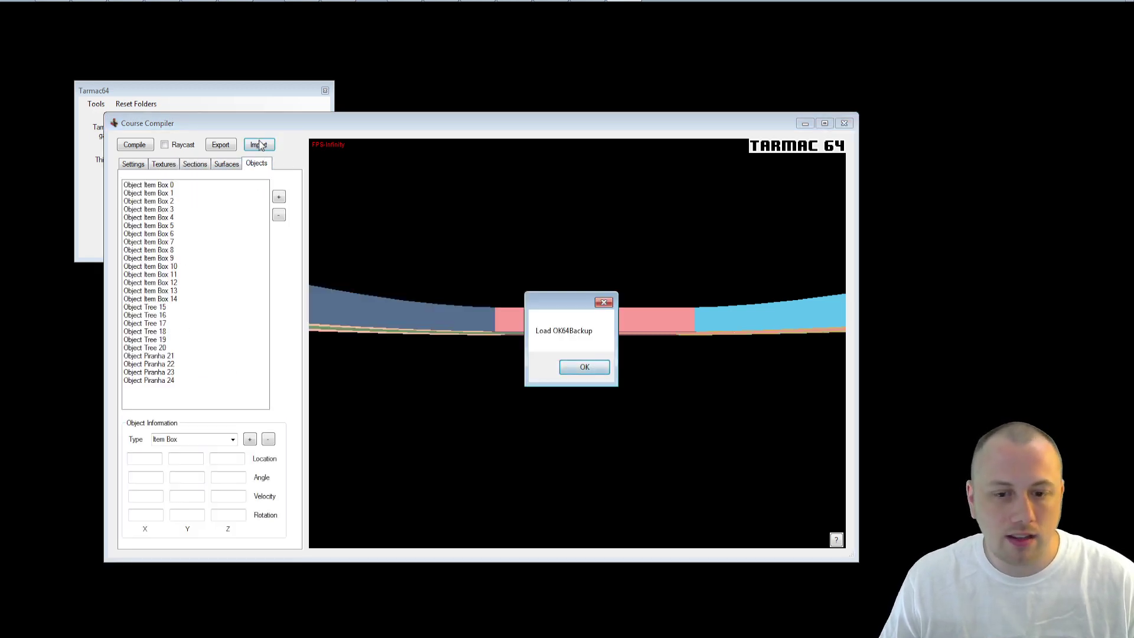
left_click(579, 367)
double_click(334, 230)
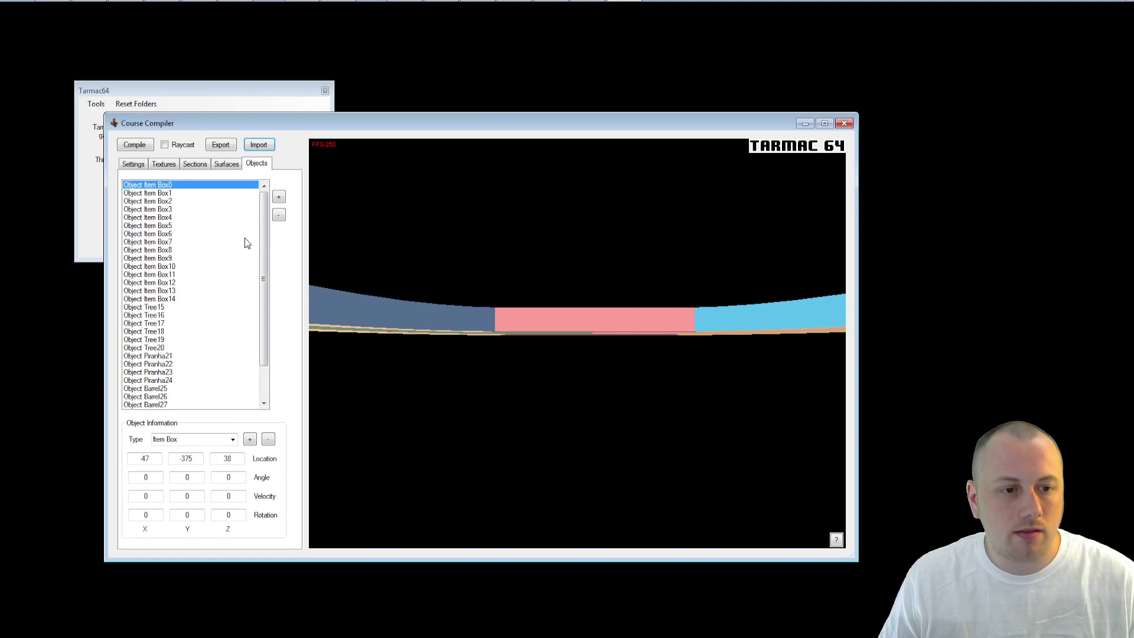
Step: Examine the imported texture entries, the general course settings and the track model in the 3D preview
left_click(163, 164)
left_click(269, 369)
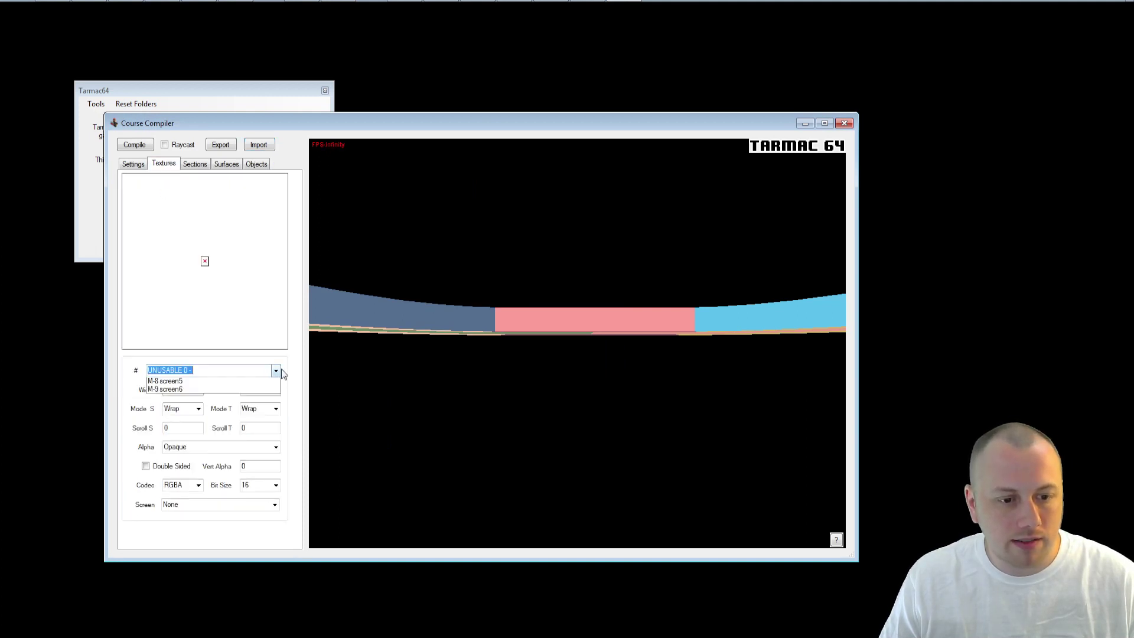
left_click(194, 419)
scroll(207, 373, "down", 3)
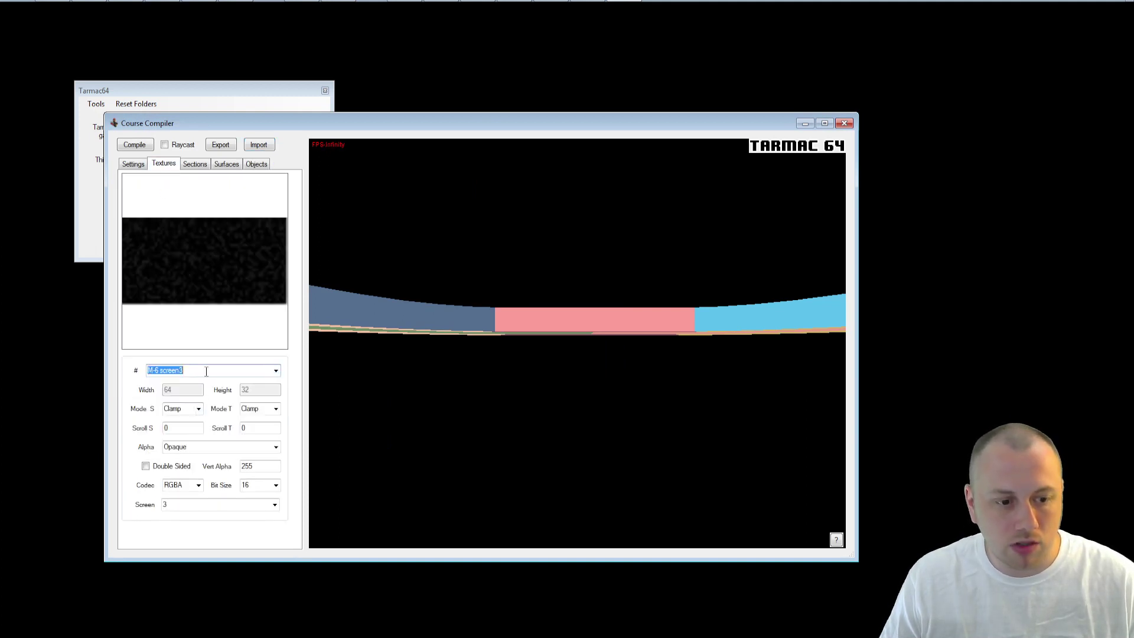
left_click(142, 164)
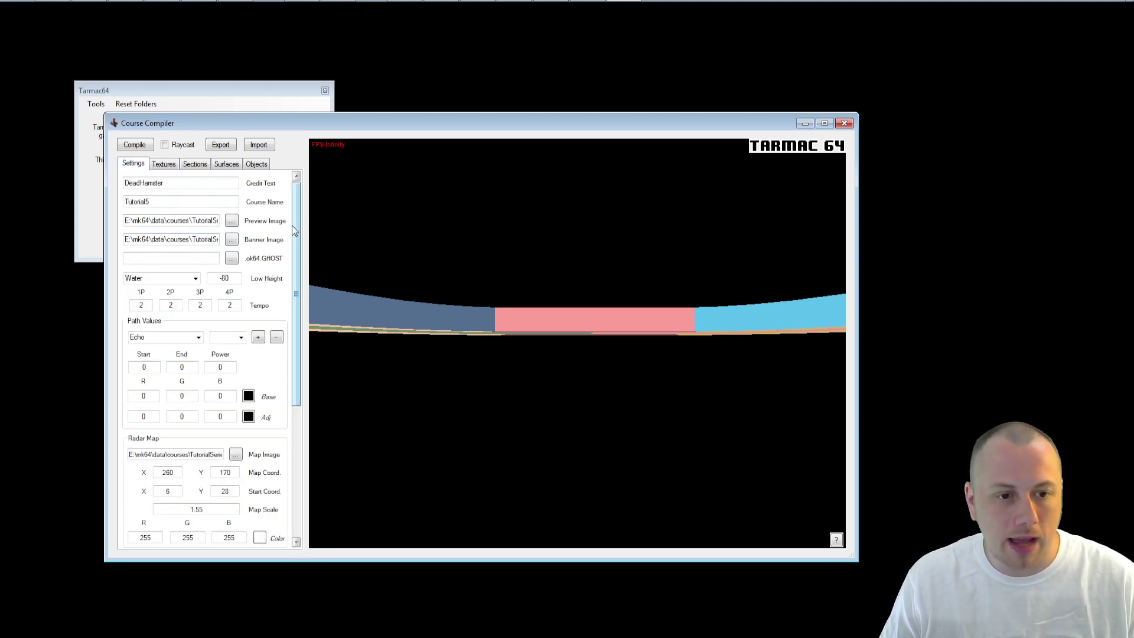
scroll(292, 225, "down", 5)
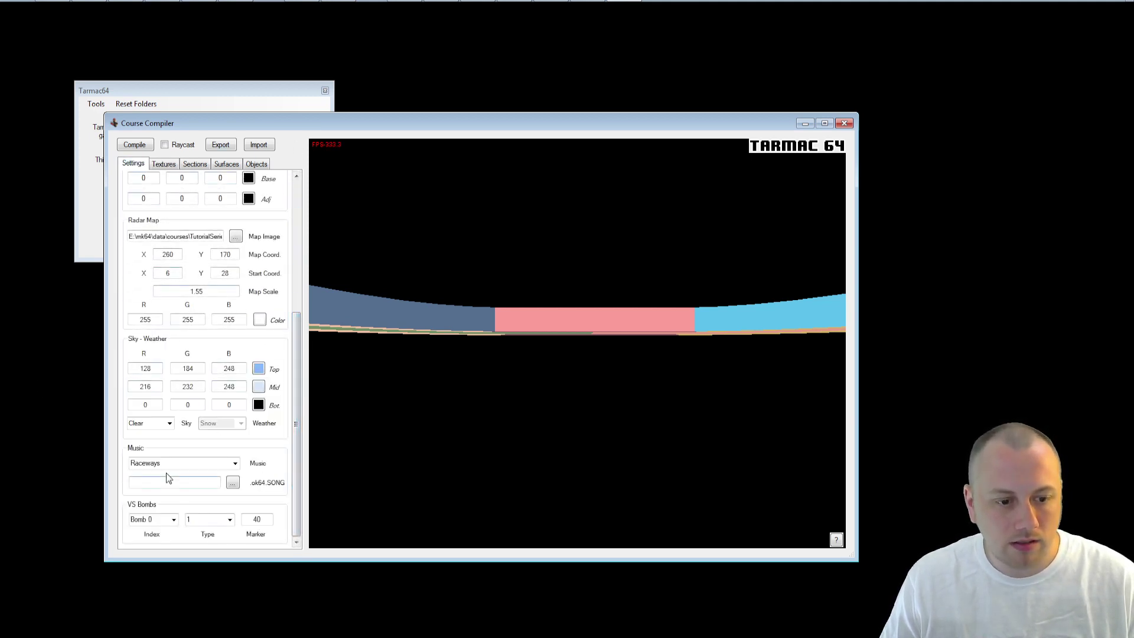
scroll(223, 492, "up", 5)
left_click(164, 164)
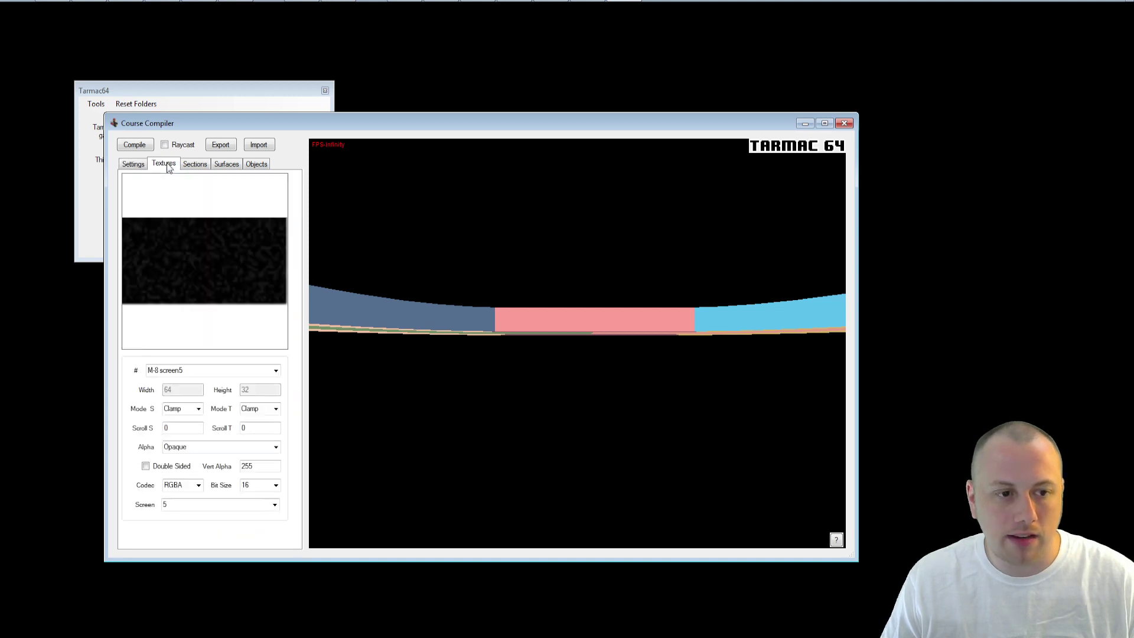
key("r")
key("w")
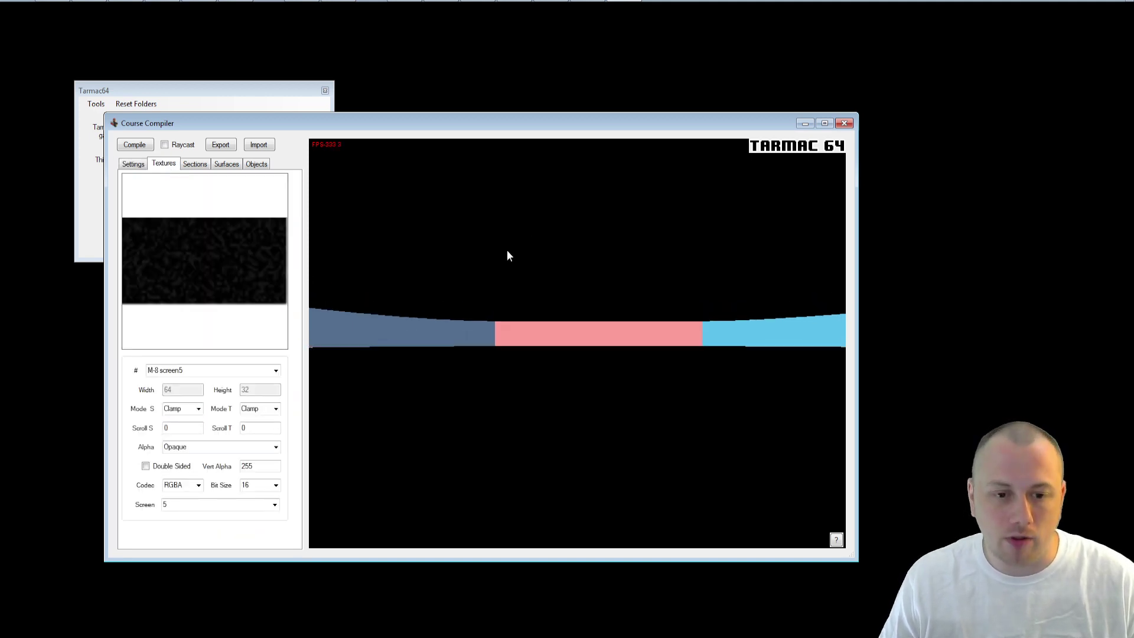
key("w")
key("r")
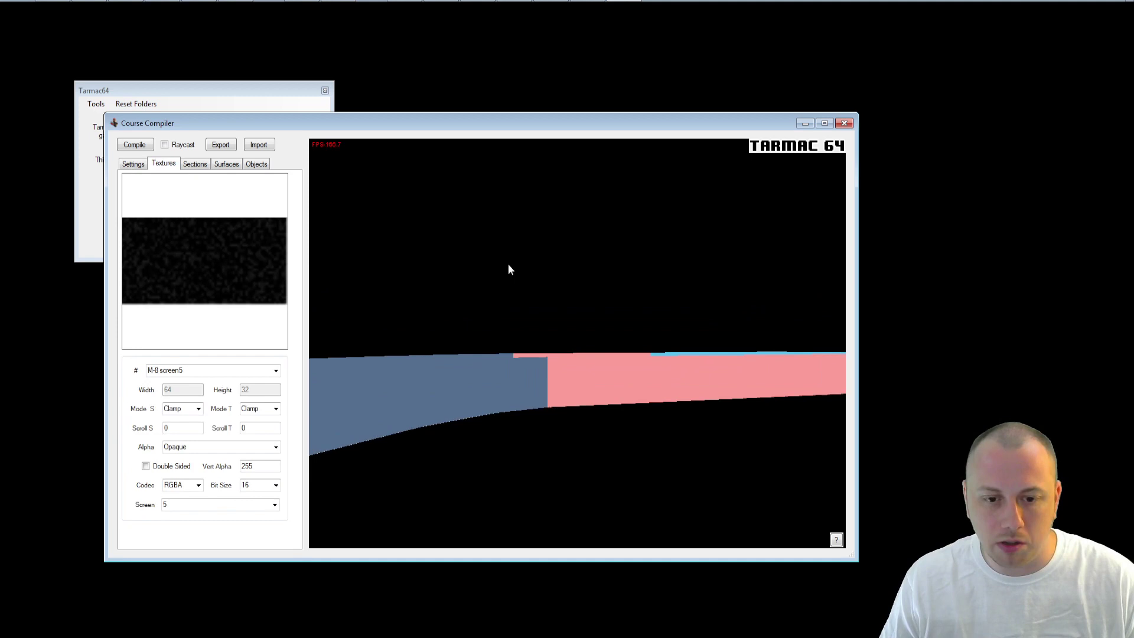
key("r")
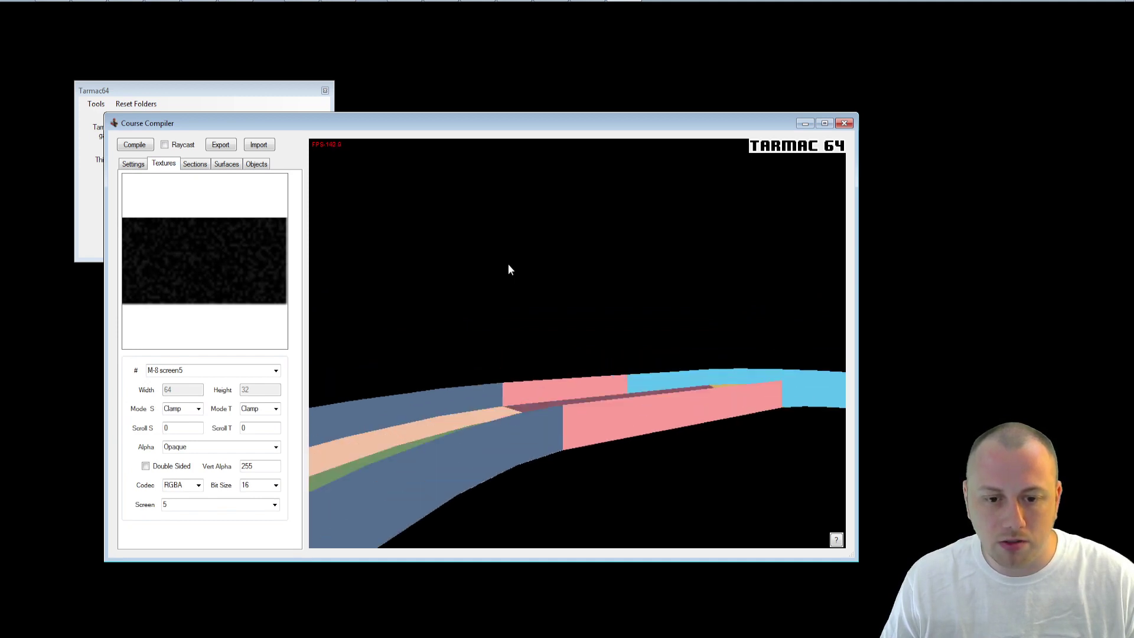
Step: Compile the course, save it as Tutorial5 in the TutorialSeries folder, and close the Course Compiler
left_click(133, 144)
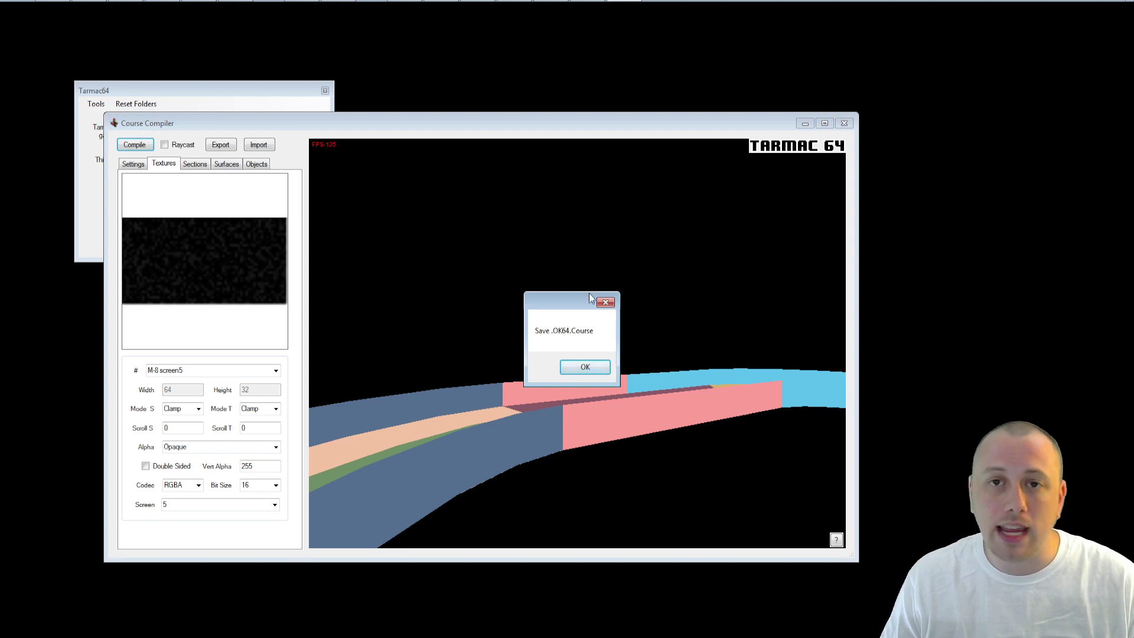
left_click(585, 368)
type("t")
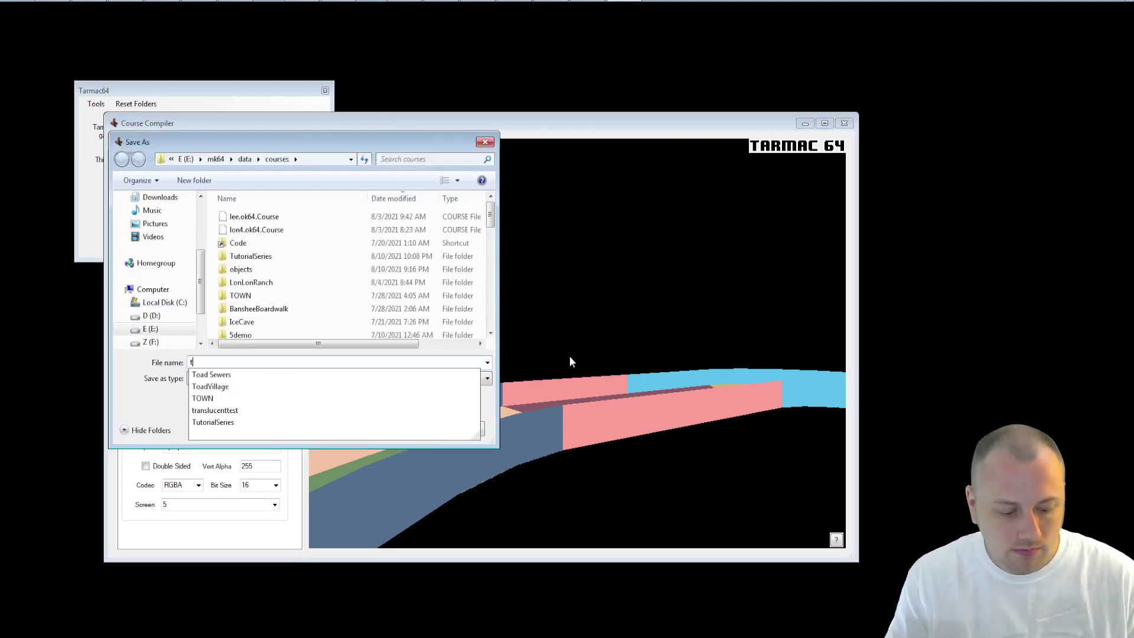
key("Down")
key("Down")
key("Down")
key("Down")
key("Down")
key("Return")
type("Tutorial5")
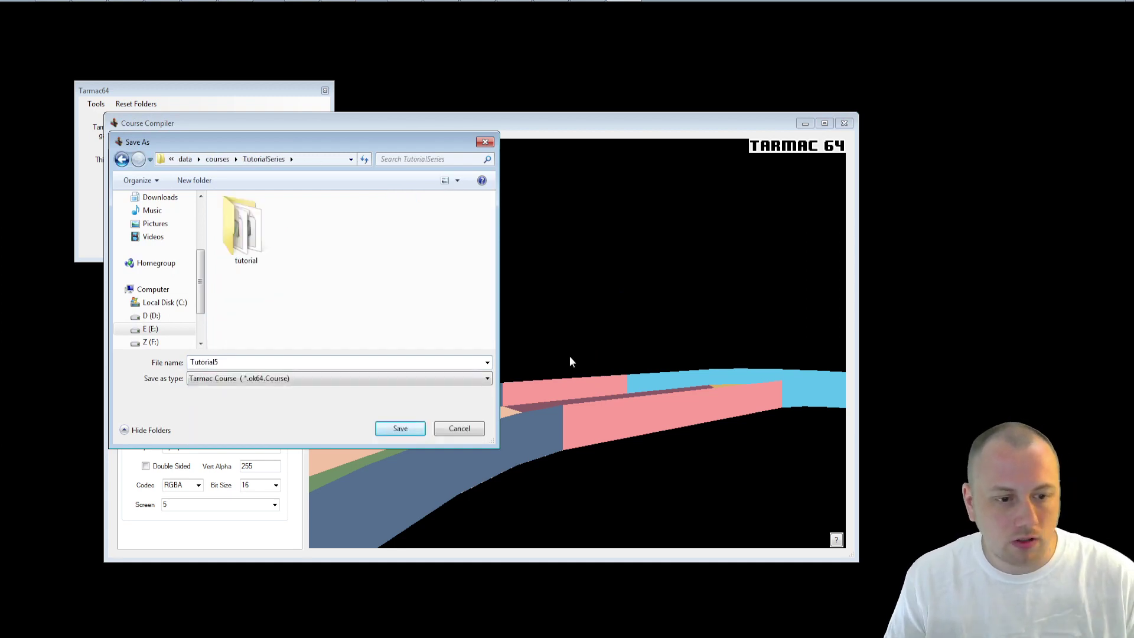
key("Return")
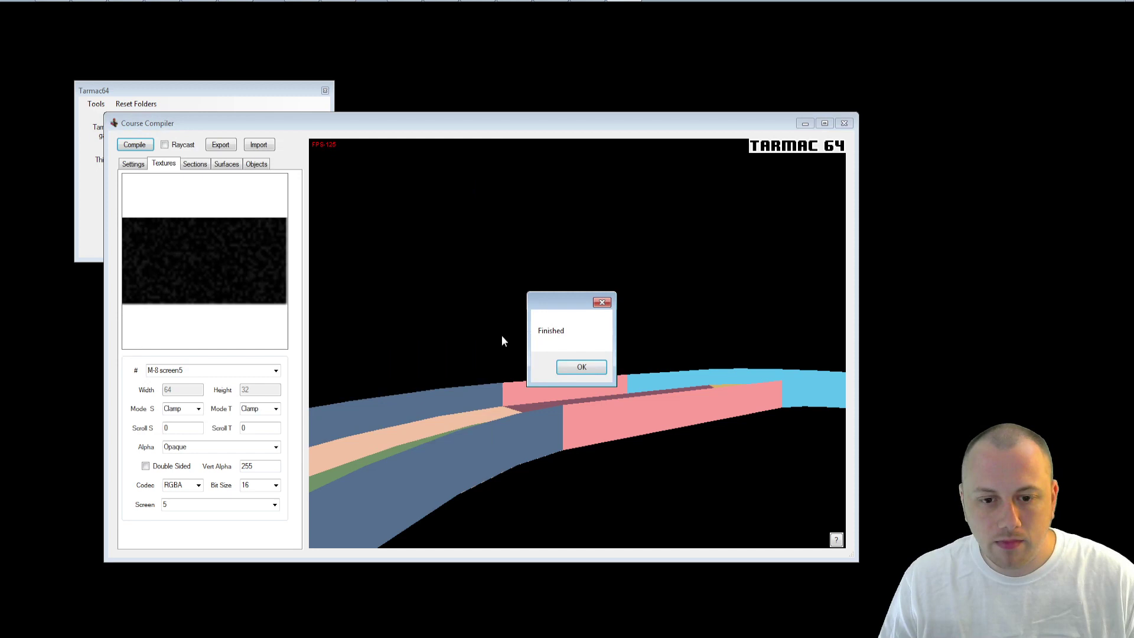
left_click(581, 367)
left_click(844, 123)
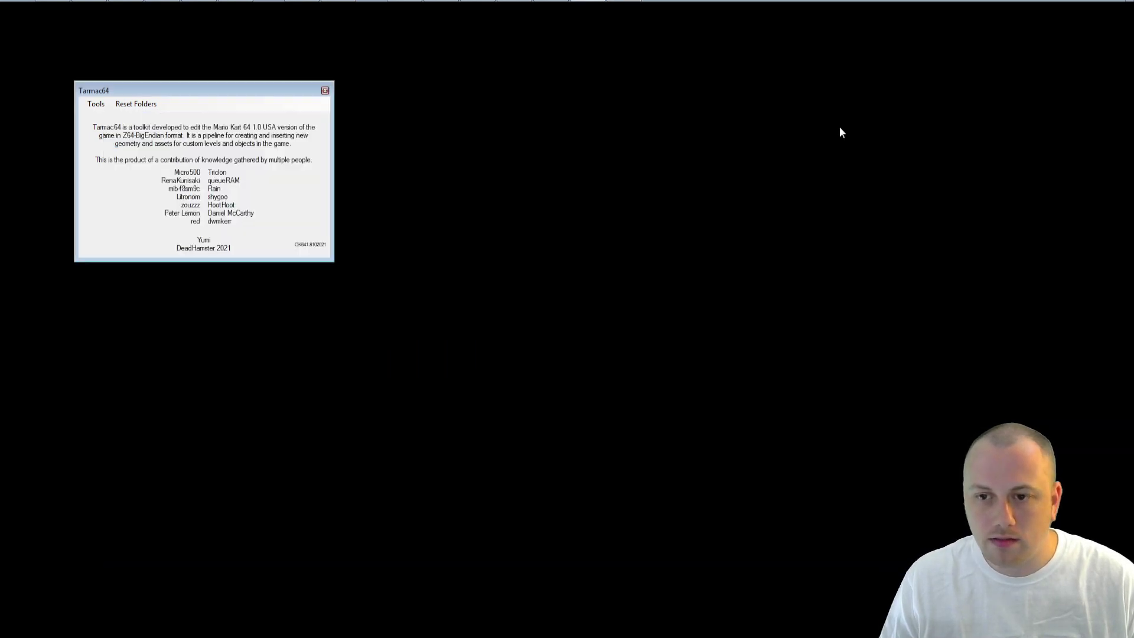
Step: Open the Game Builder and add Tutorial5.ok64.Course from the TutorialSeries folder to its course list
left_click(91, 108)
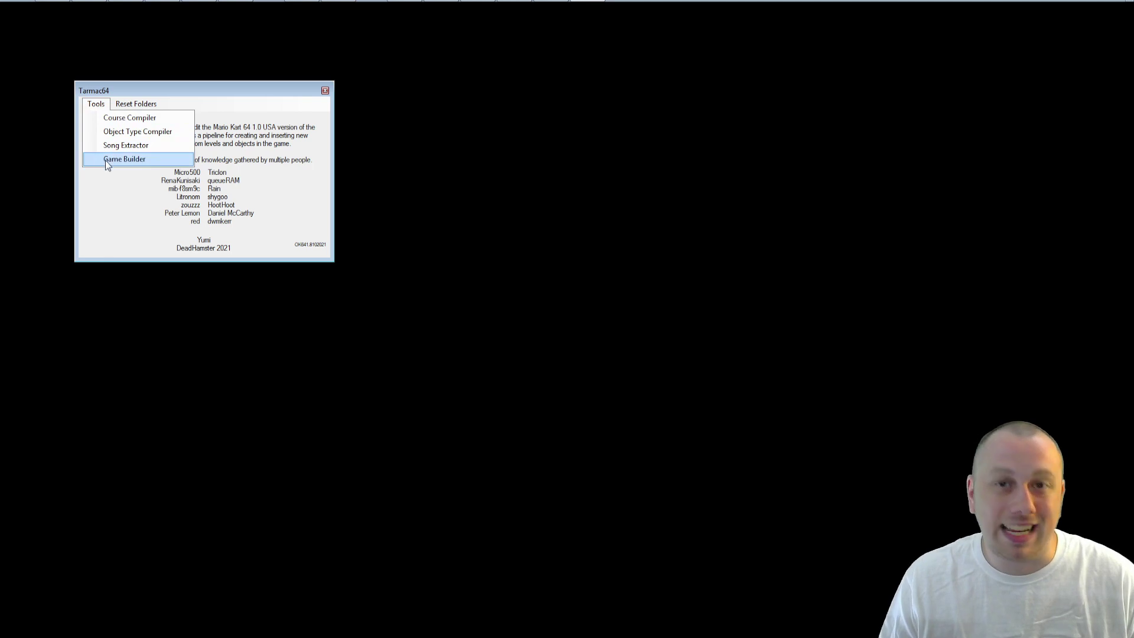
left_click(146, 158)
left_click_drag(205, 142, 440, 173)
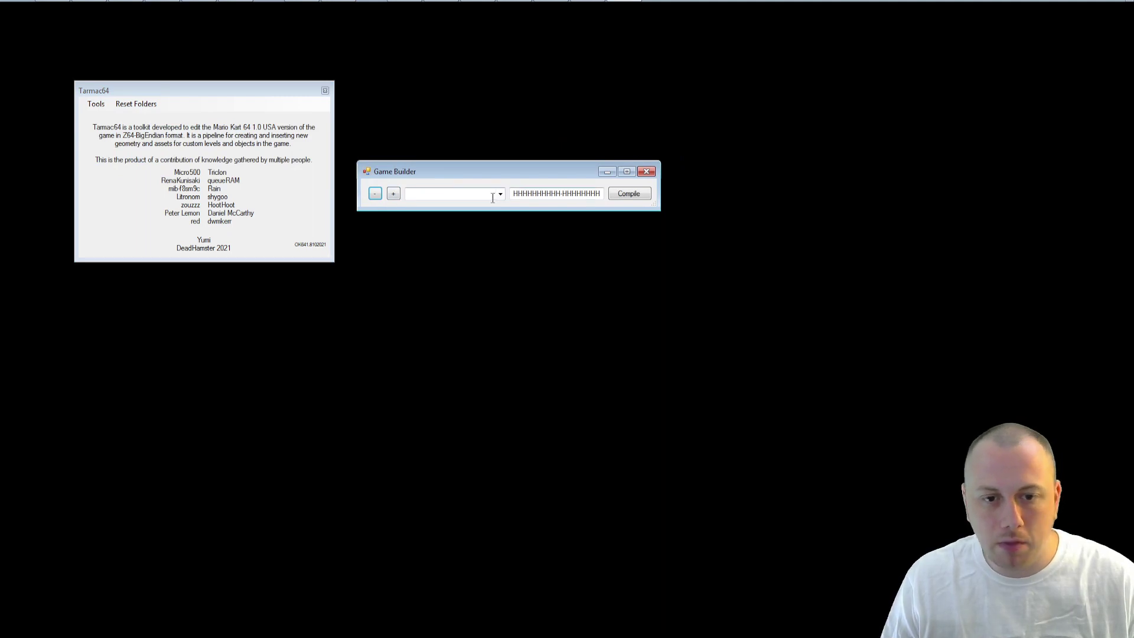
left_click(392, 194)
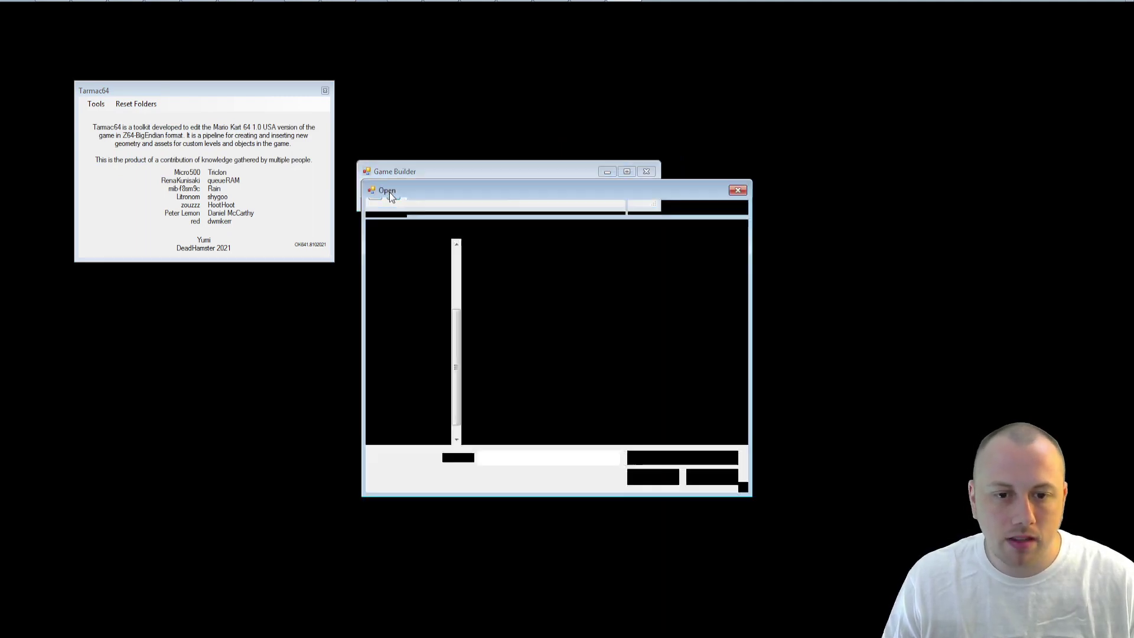
left_click(588, 280)
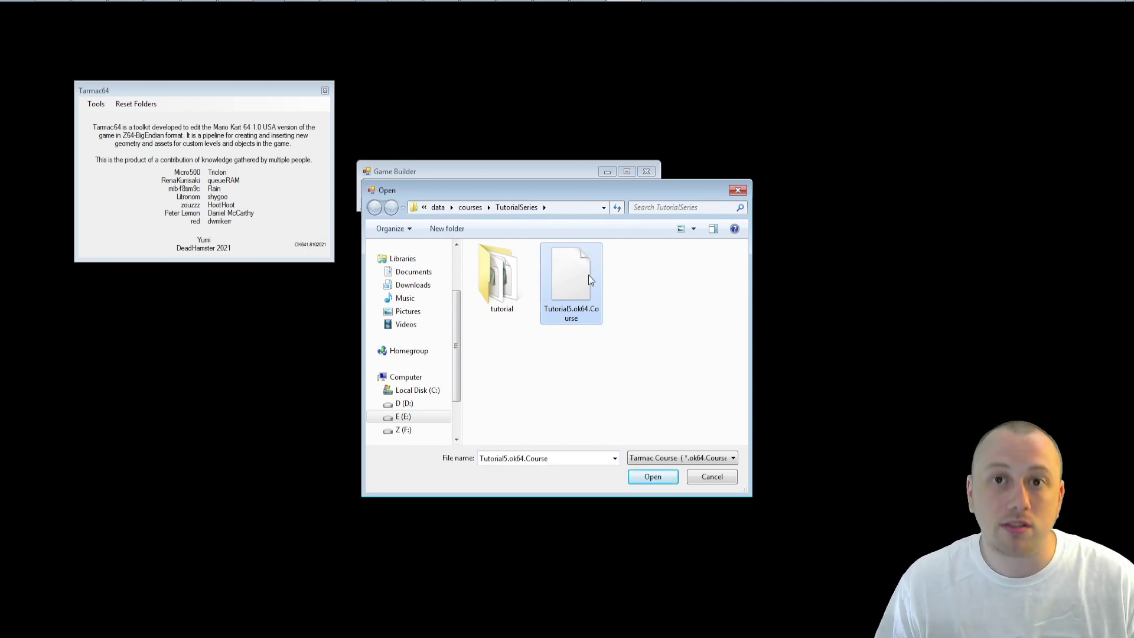
double_click(588, 274)
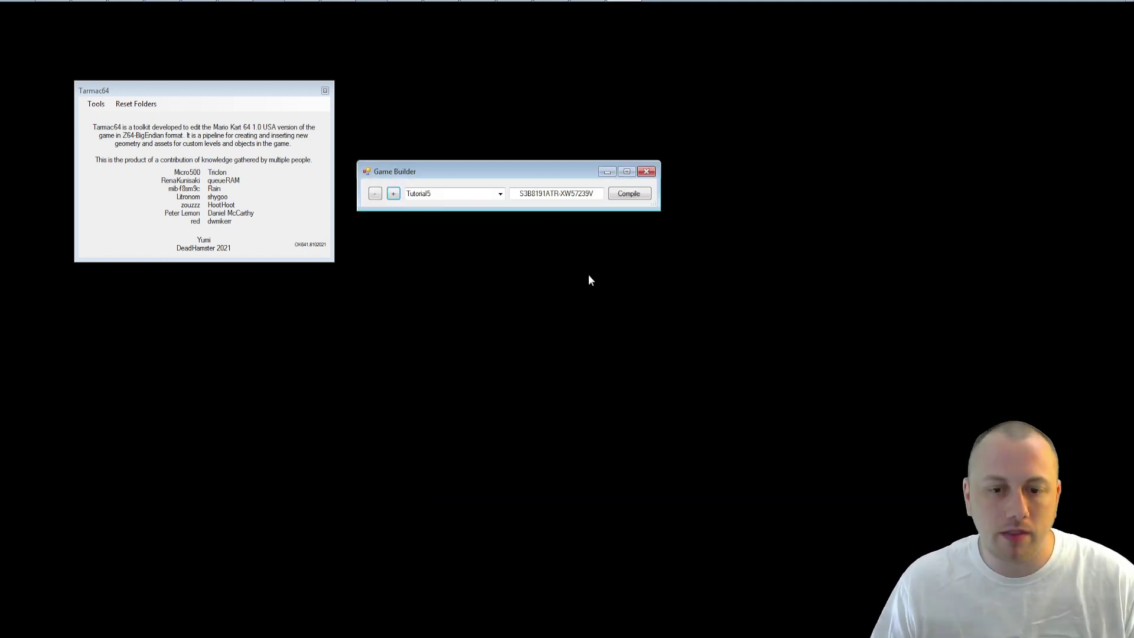
left_click(444, 194)
left_click(445, 191)
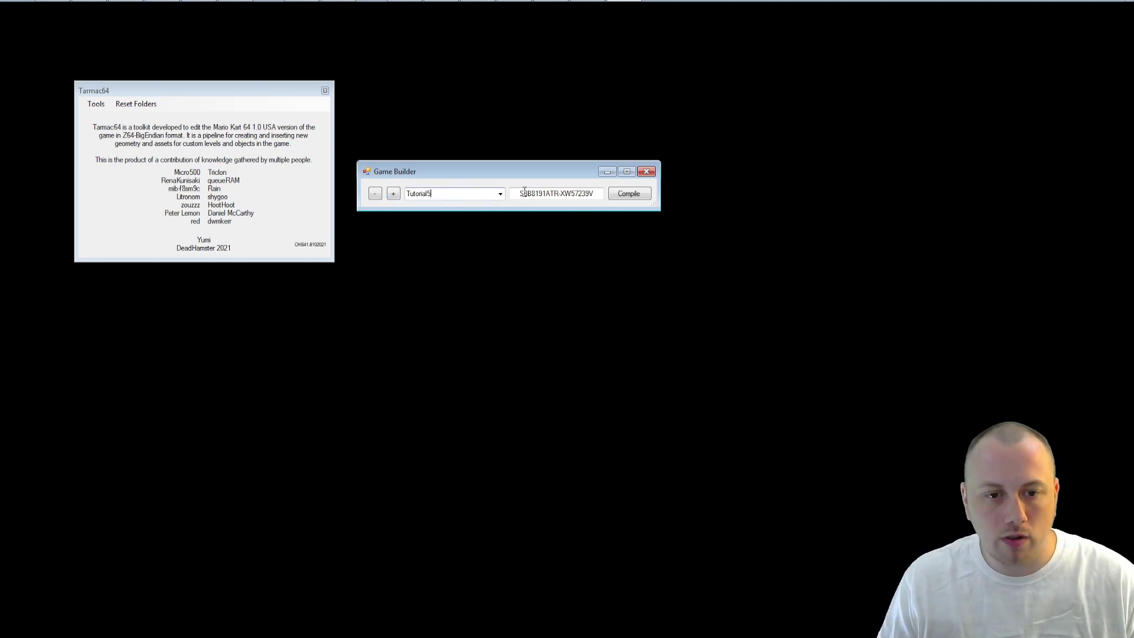
left_click_drag(519, 193, 595, 189)
left_click(582, 192)
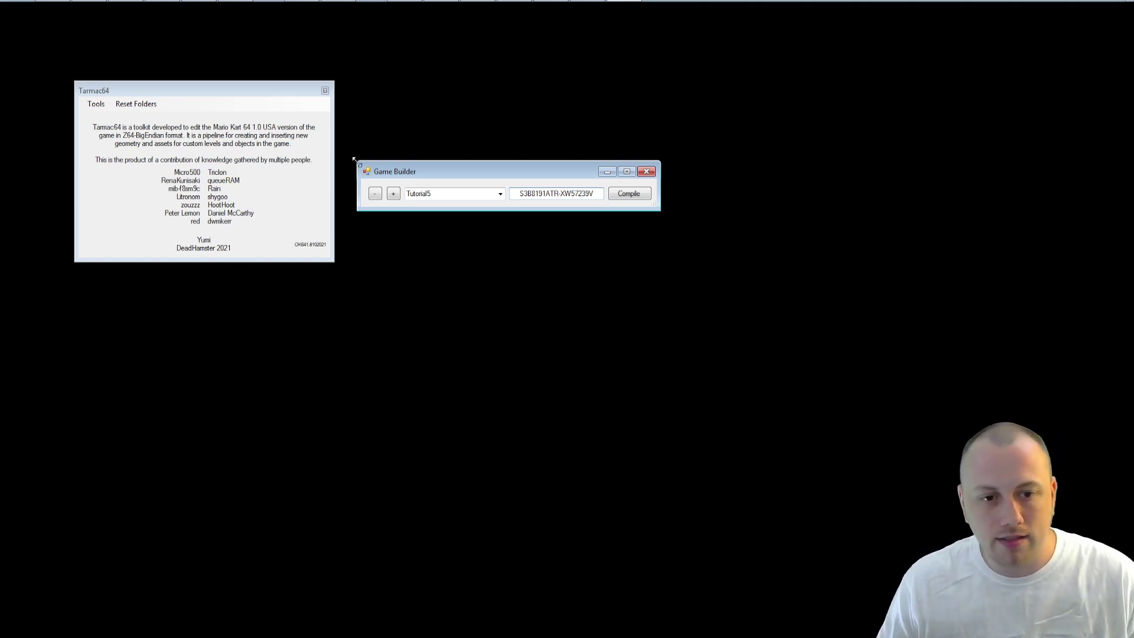
Step: Open the folder E:\mk64\Code\OverKart\ROM in the file explorer, select BASE.z64, and move the window clear of the Game Builder
left_click(237, 1)
type("e:\\m")
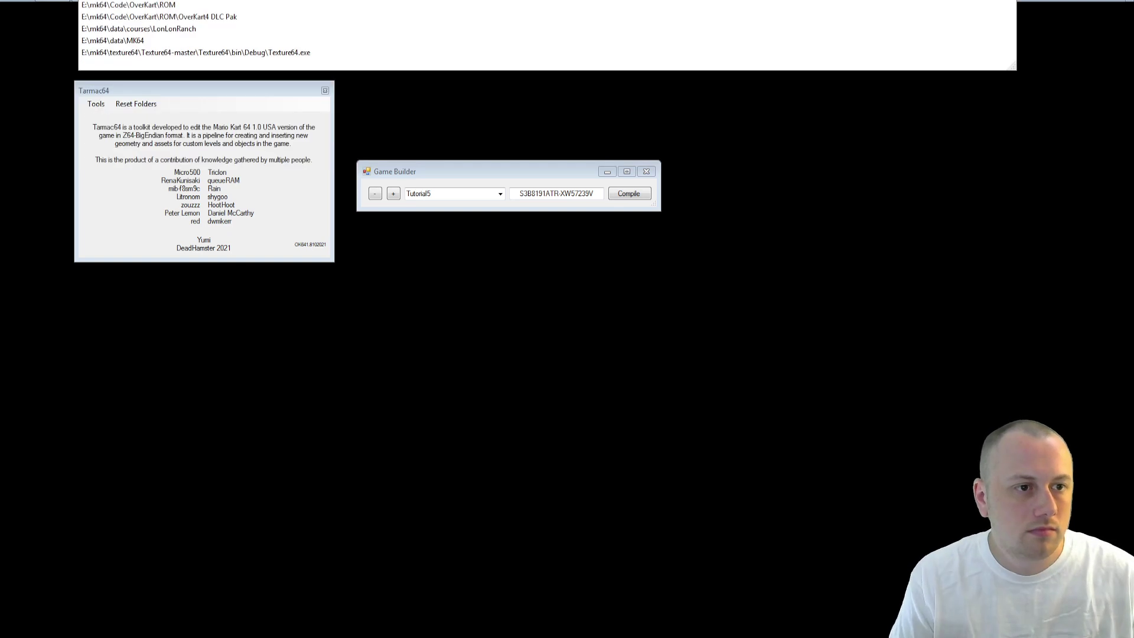
key("Down")
key("Return")
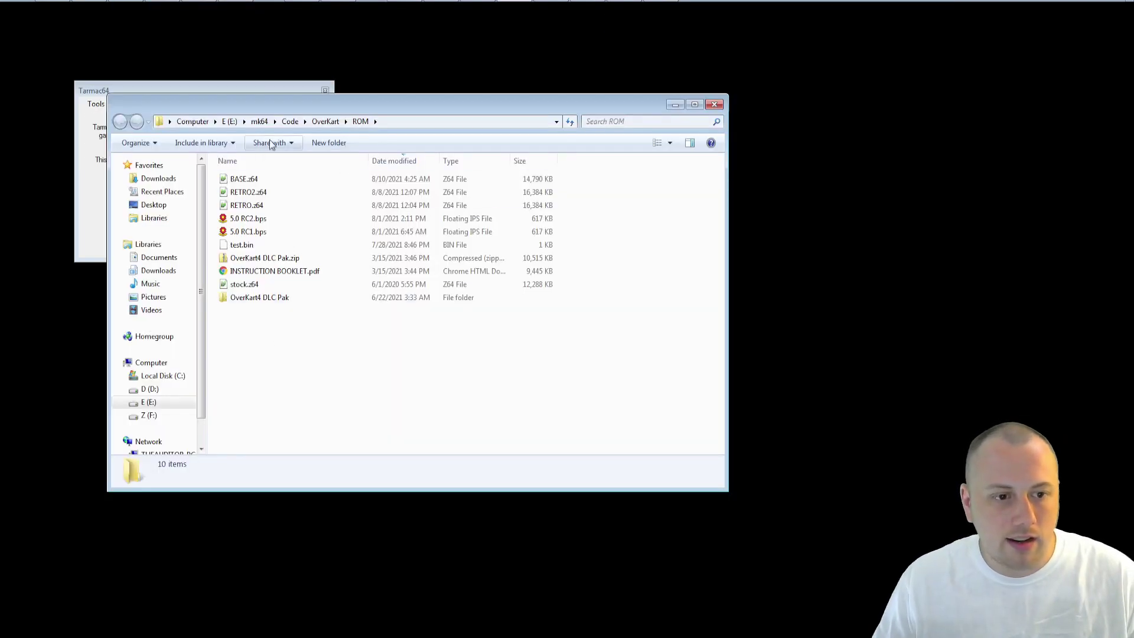
left_click(244, 179)
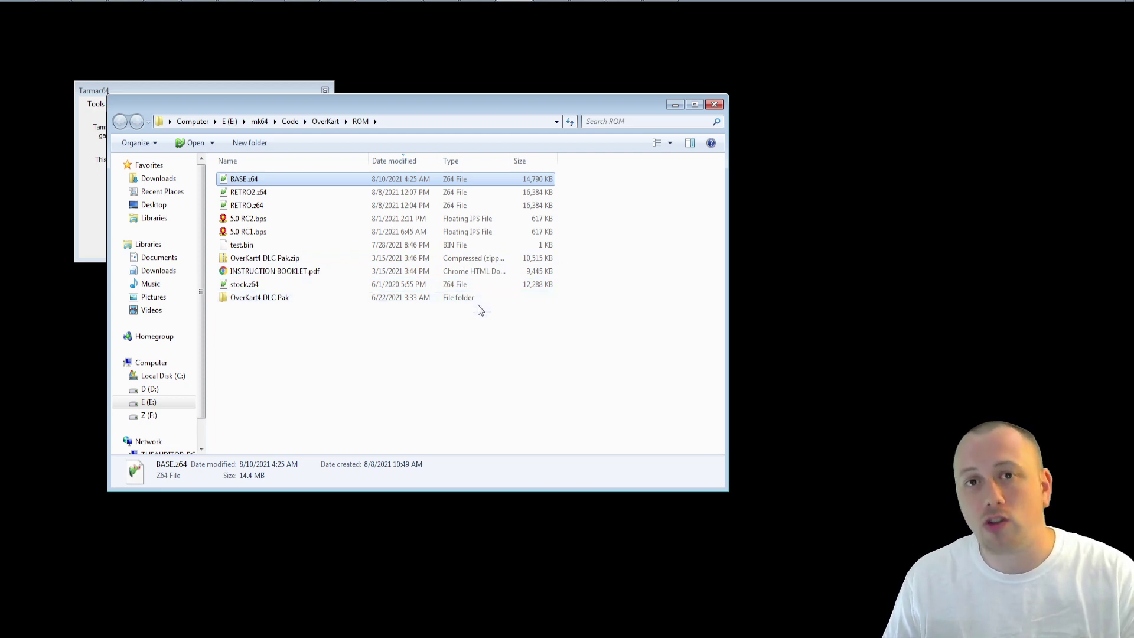
left_click_drag(454, 108, 550, 343)
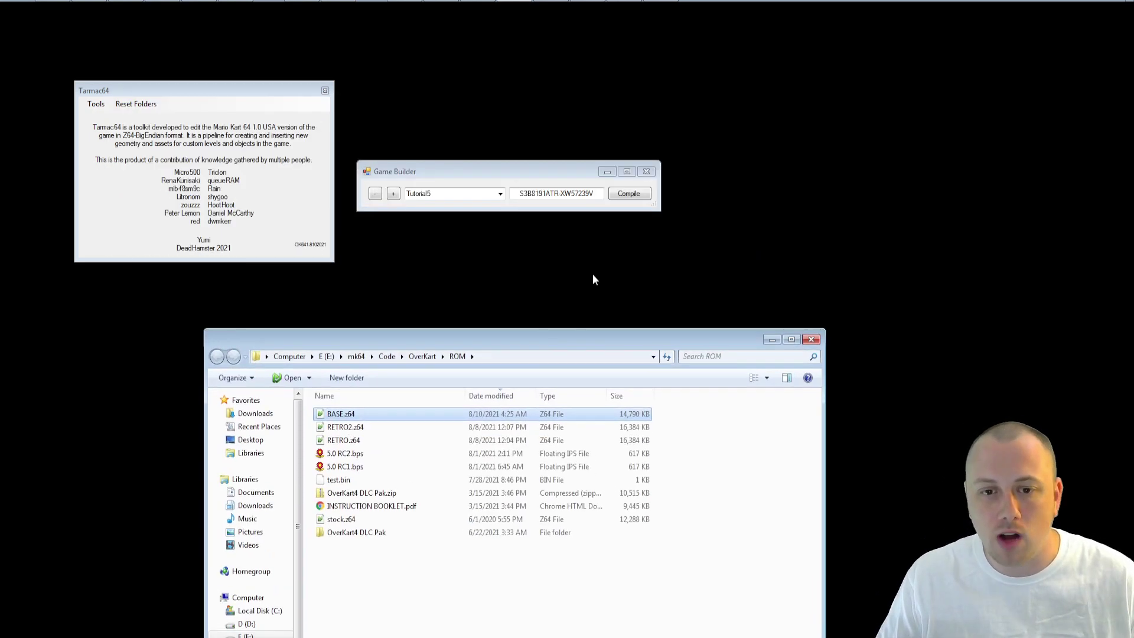
Step: Compile the game from the patched ROM BASE.z64 and save the output ROM as Tutorial5 in the OverKart ROM folder
left_click(629, 198)
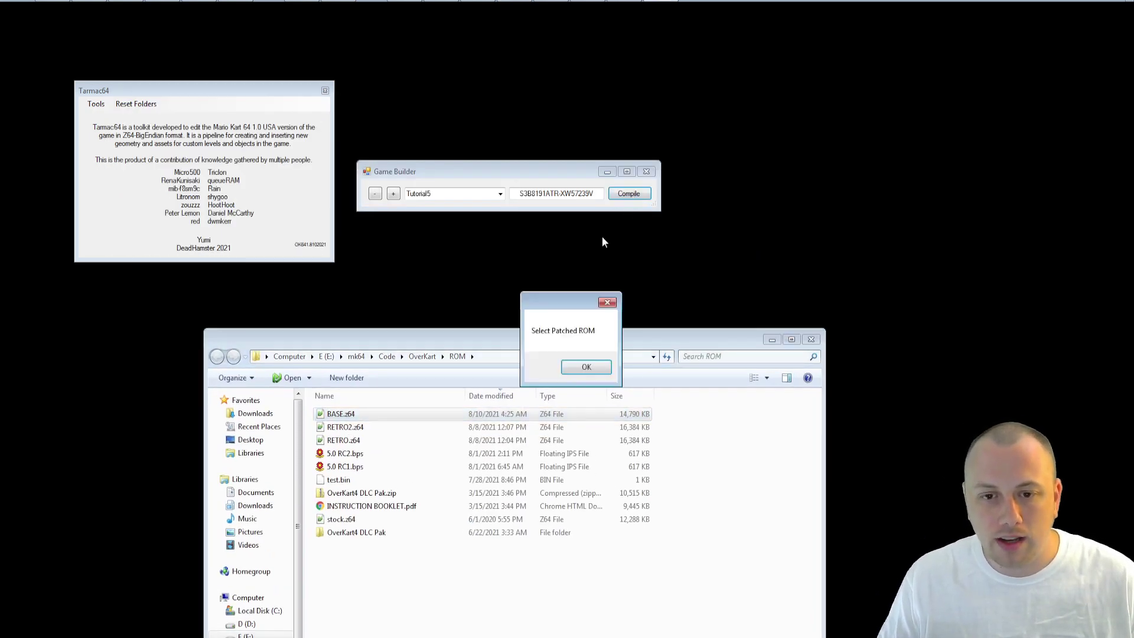
left_click(587, 367)
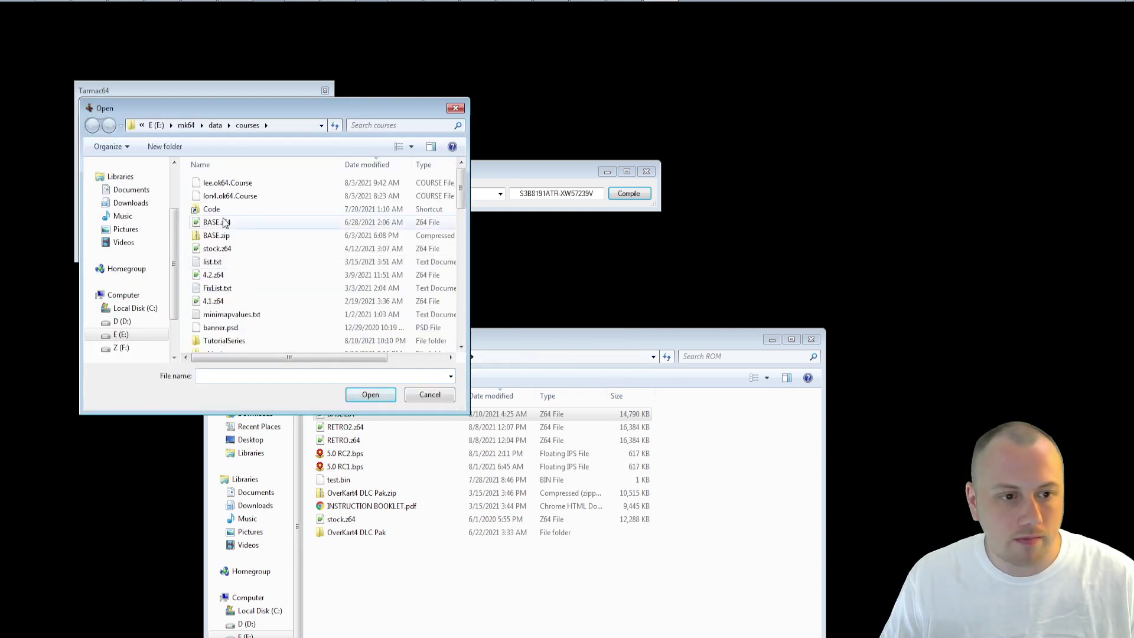
double_click(212, 209)
left_click(243, 183)
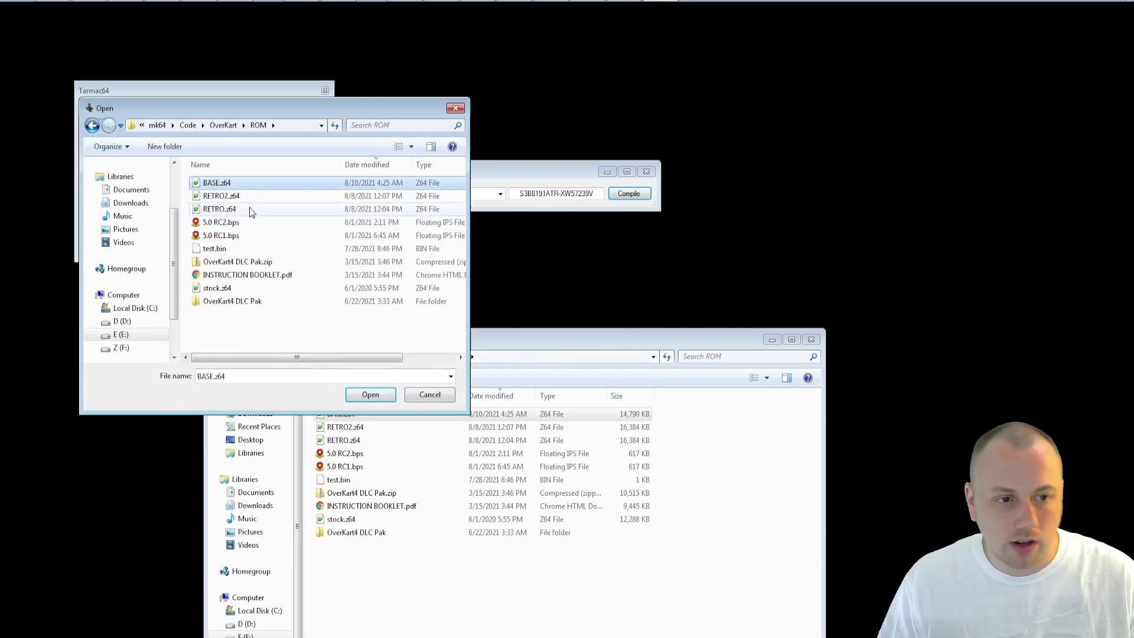
key("Return")
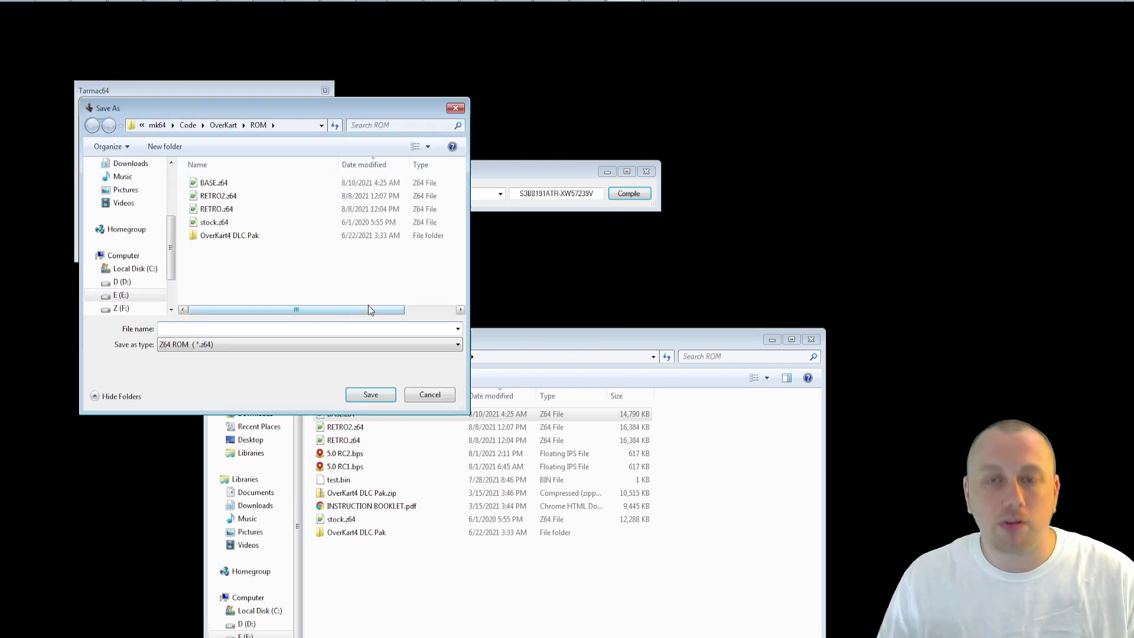
type("Tutorial5")
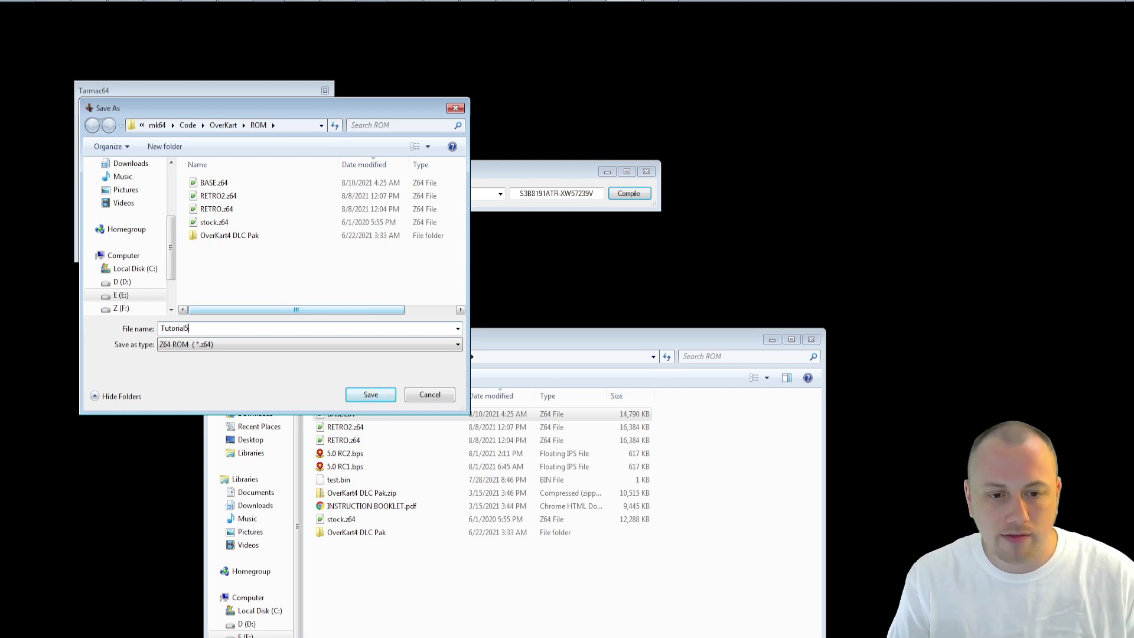
key("Return")
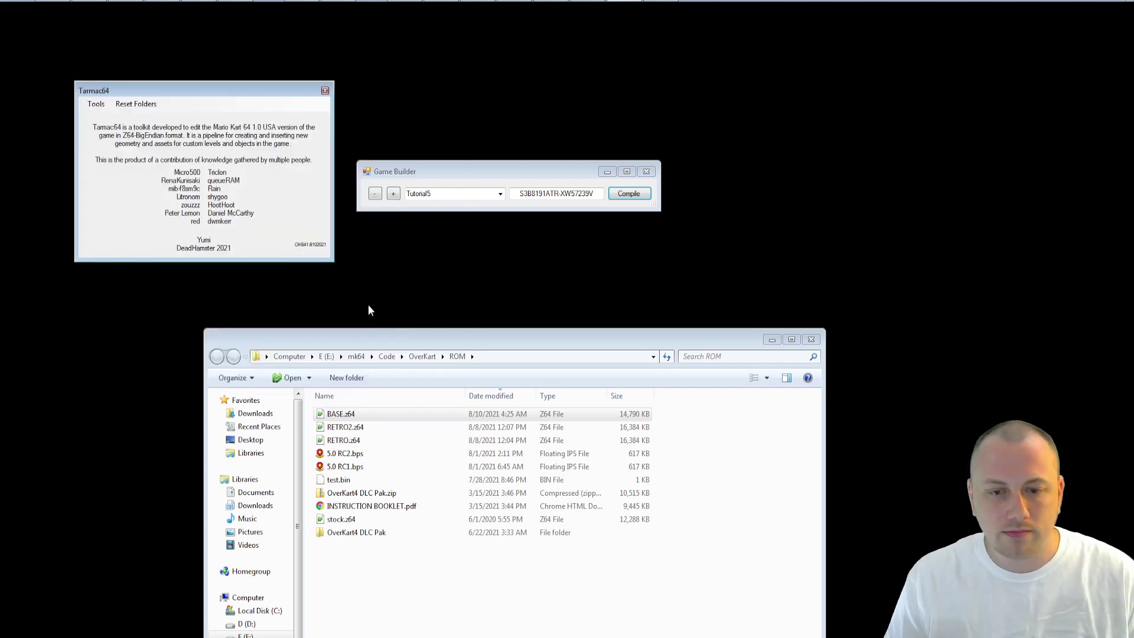
Step: Launch Tutorial5.z64 in Project64 and move the emulator window clear of the Tarmac64 window
left_click(347, 416)
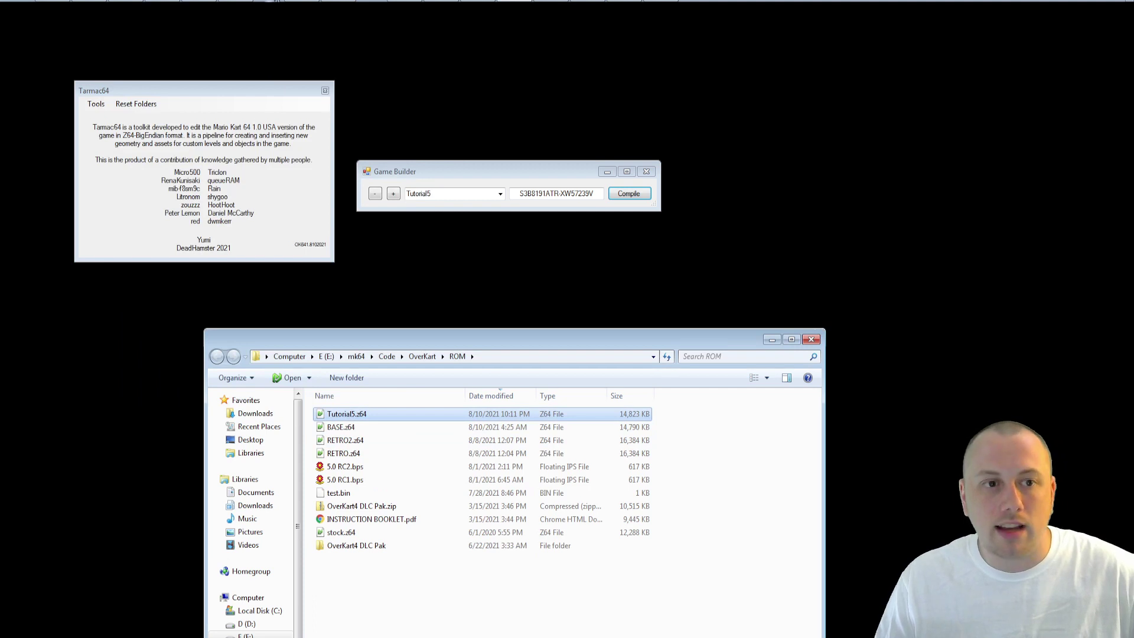
key("Return")
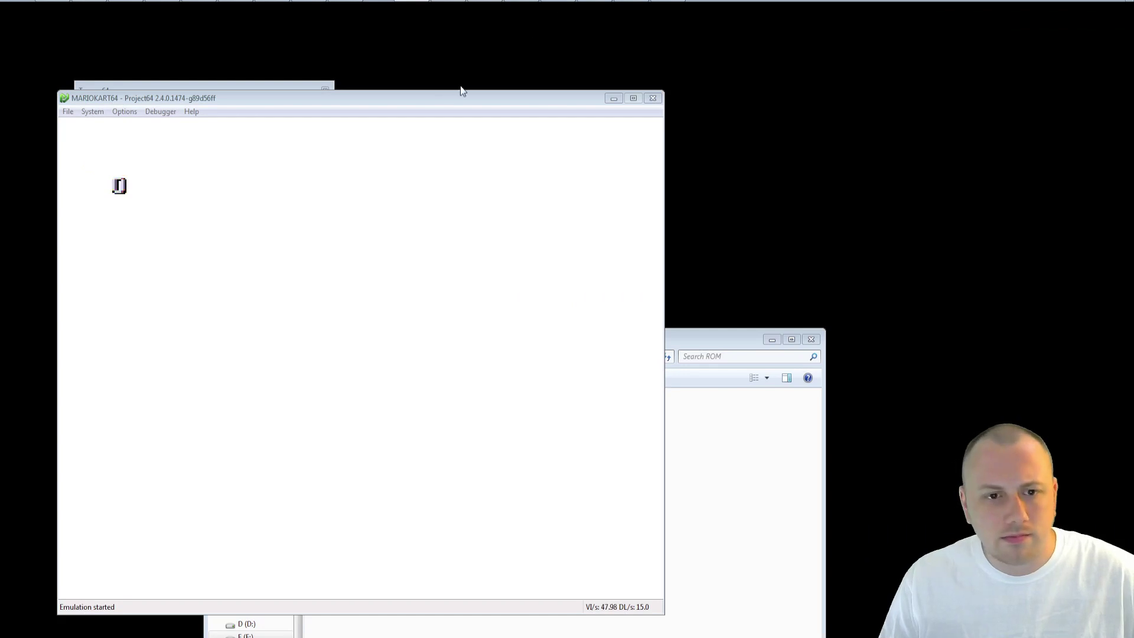
left_click_drag(463, 96, 660, 62)
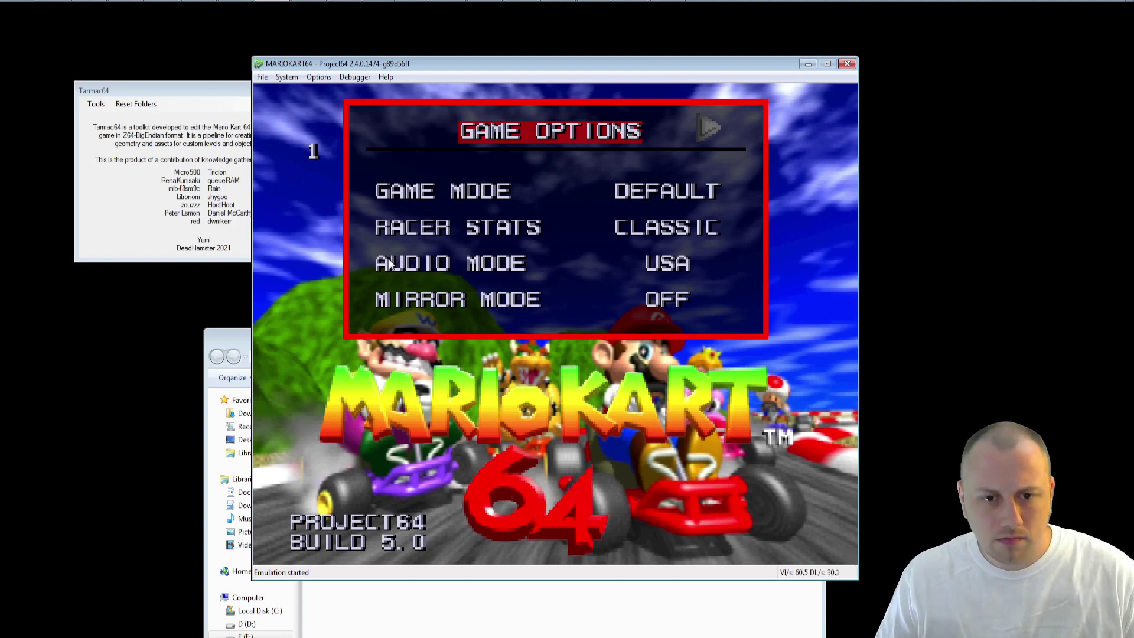
Step: Begin a one-player Time Trials game with Mario as the driver and save the emulator state
key("Down")
key("Return")
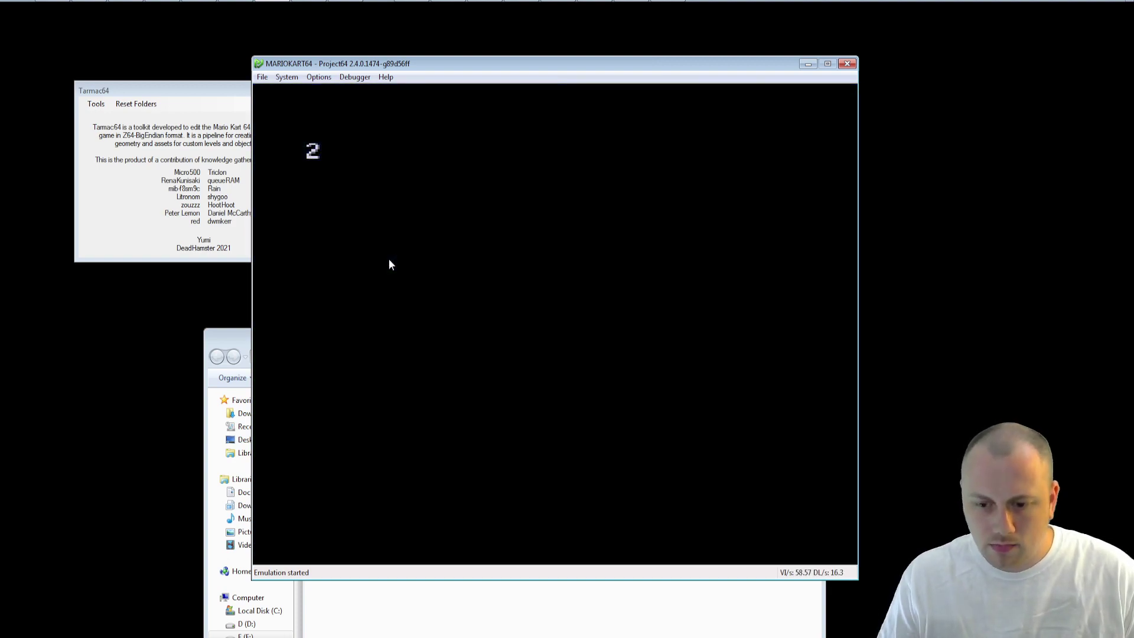
key("Return")
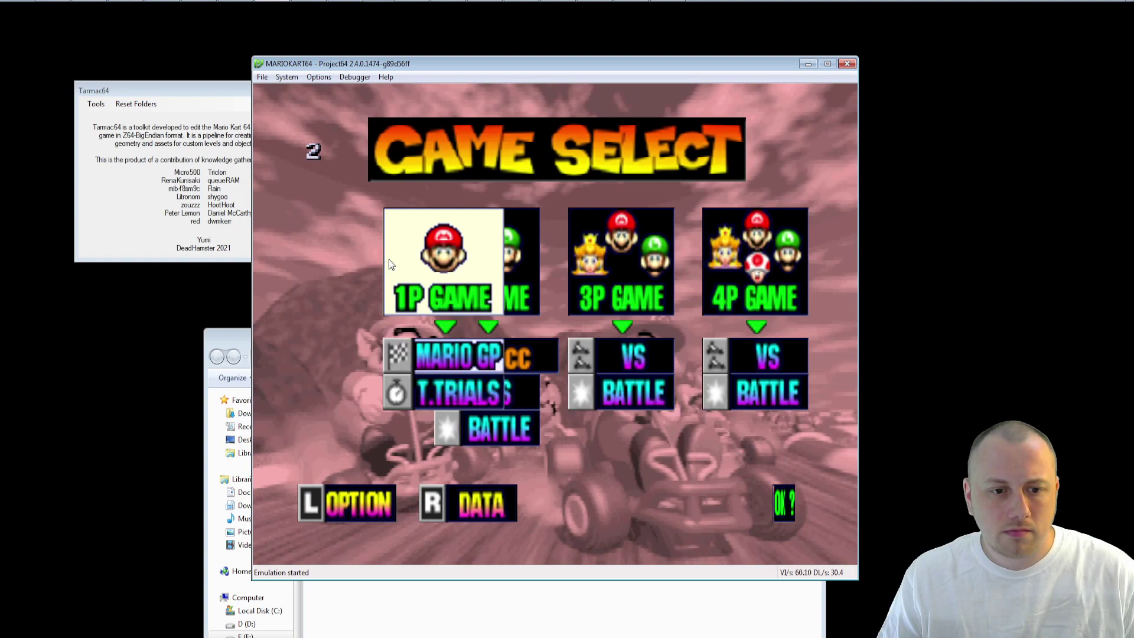
key("Down")
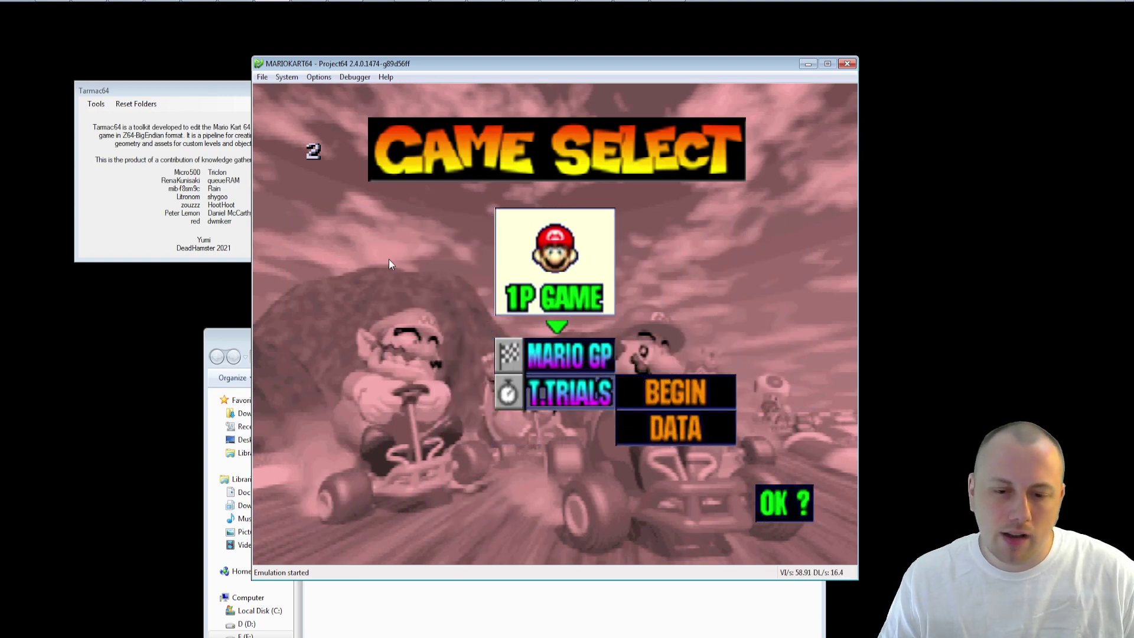
key("Return")
key("Return")
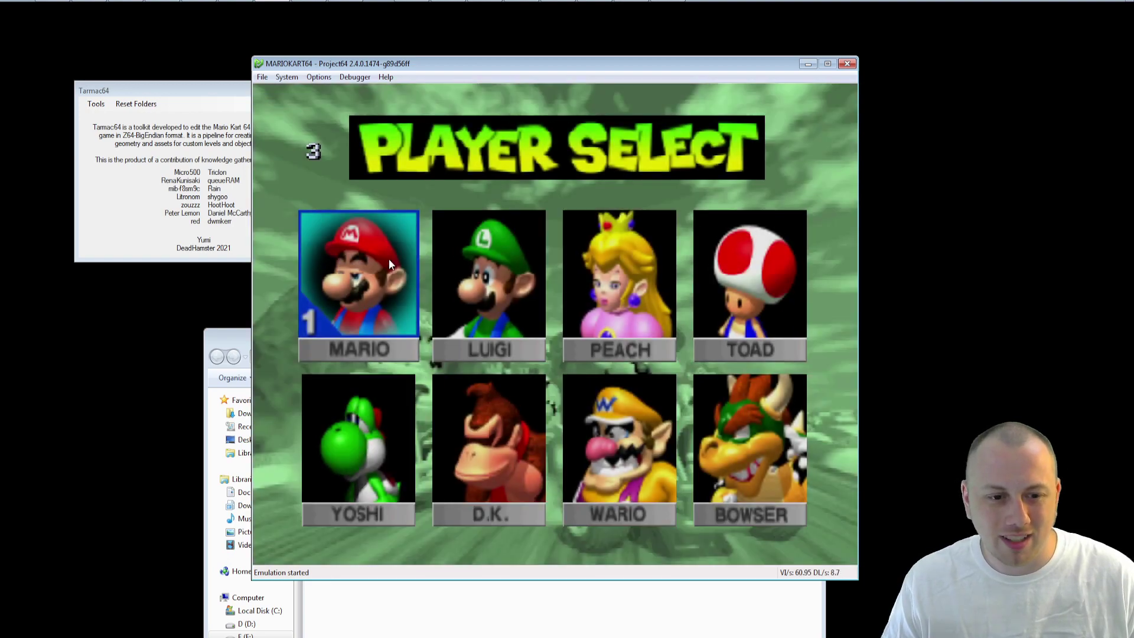
key("Return")
key("Return")
key("F5")
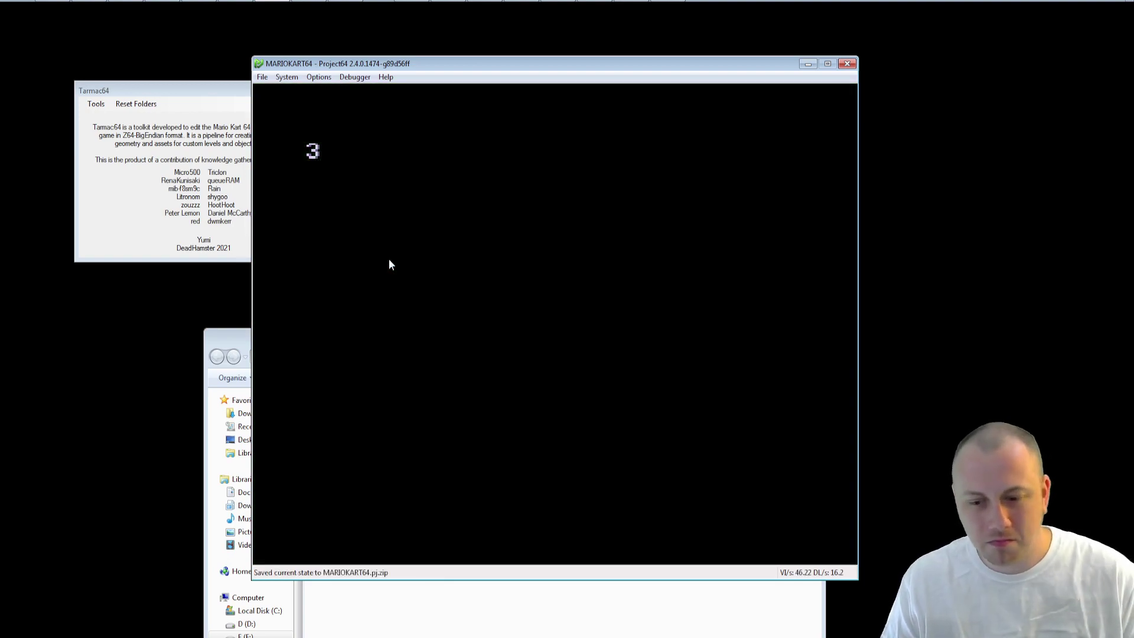
Step: Start Lon Lon Ranch from the Mushroom Cup of Custom Set 1 and drive toward the big screen above the wall
key("s")
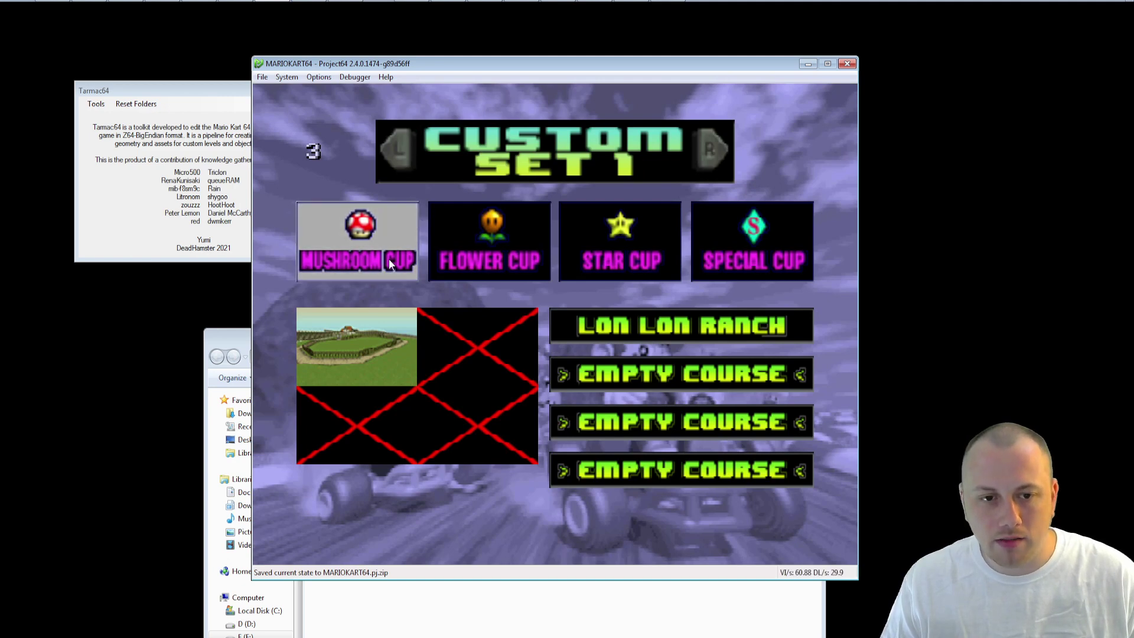
key("a")
key("s")
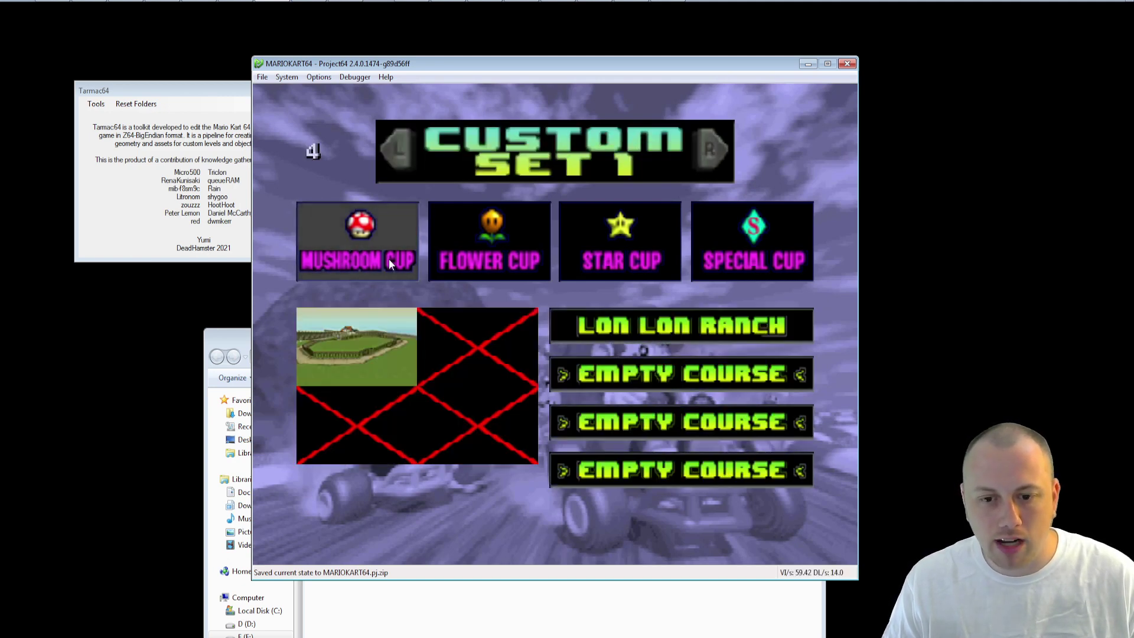
key("x")
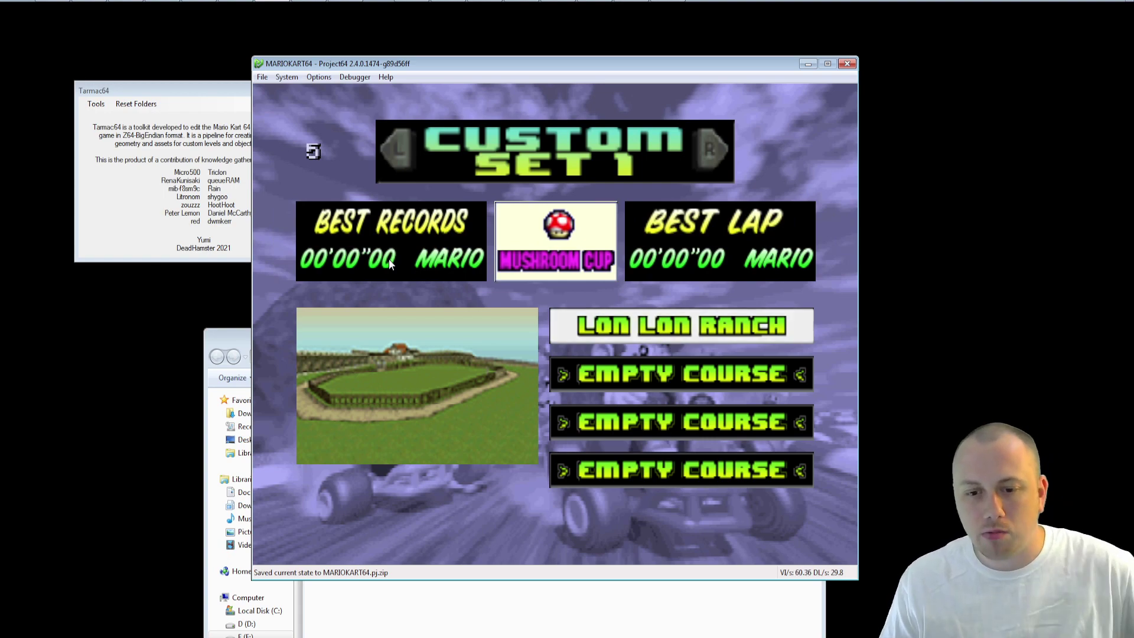
key("x")
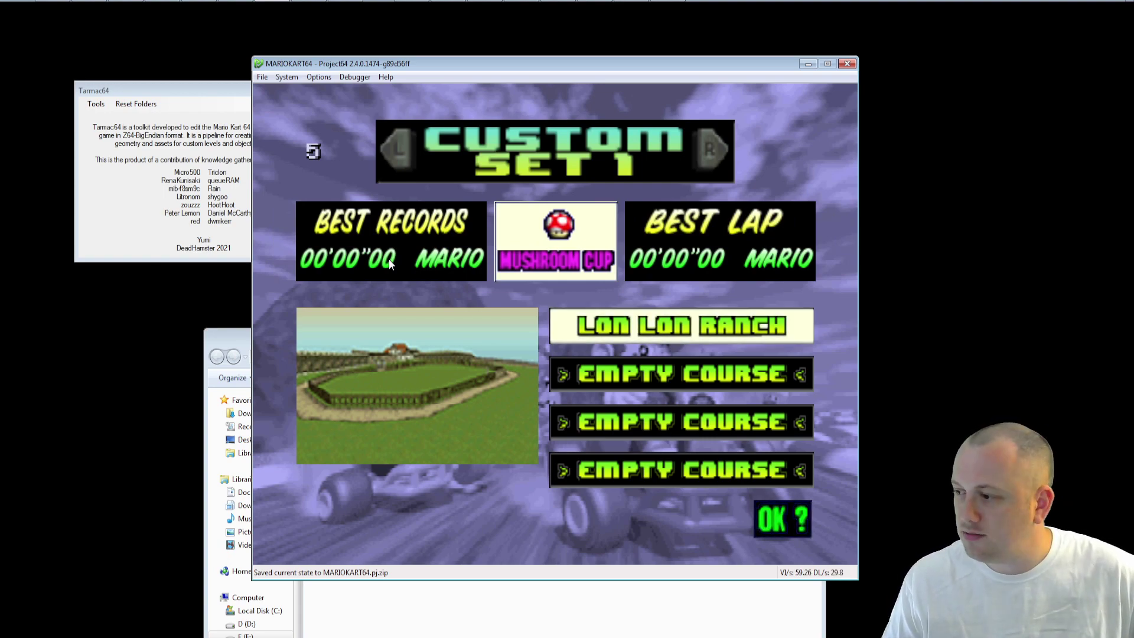
key("x")
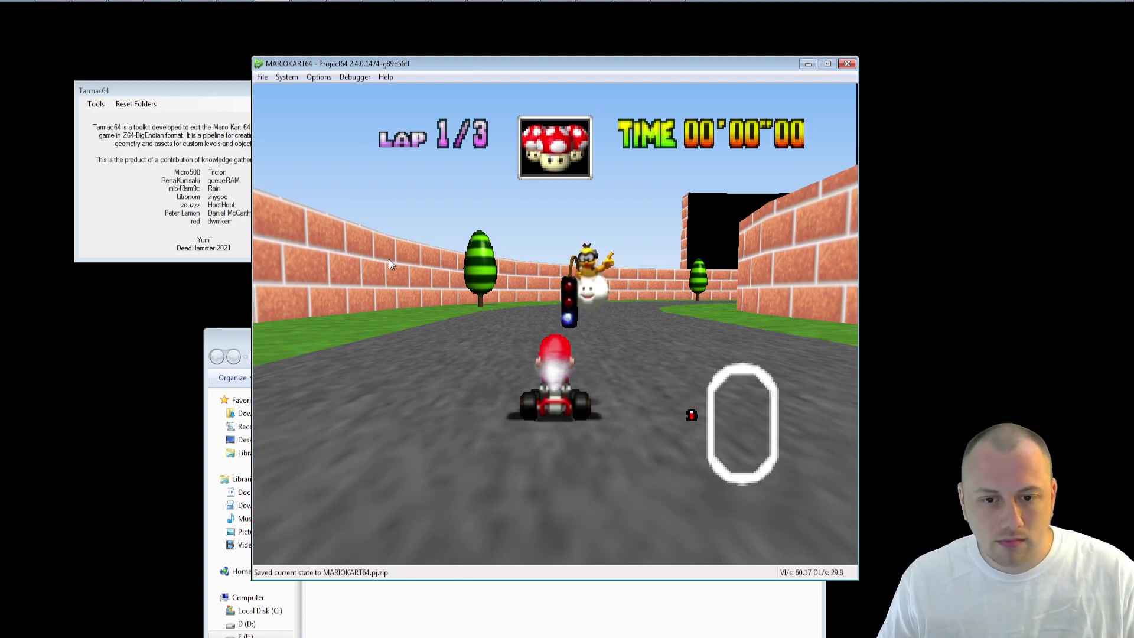
key("x")
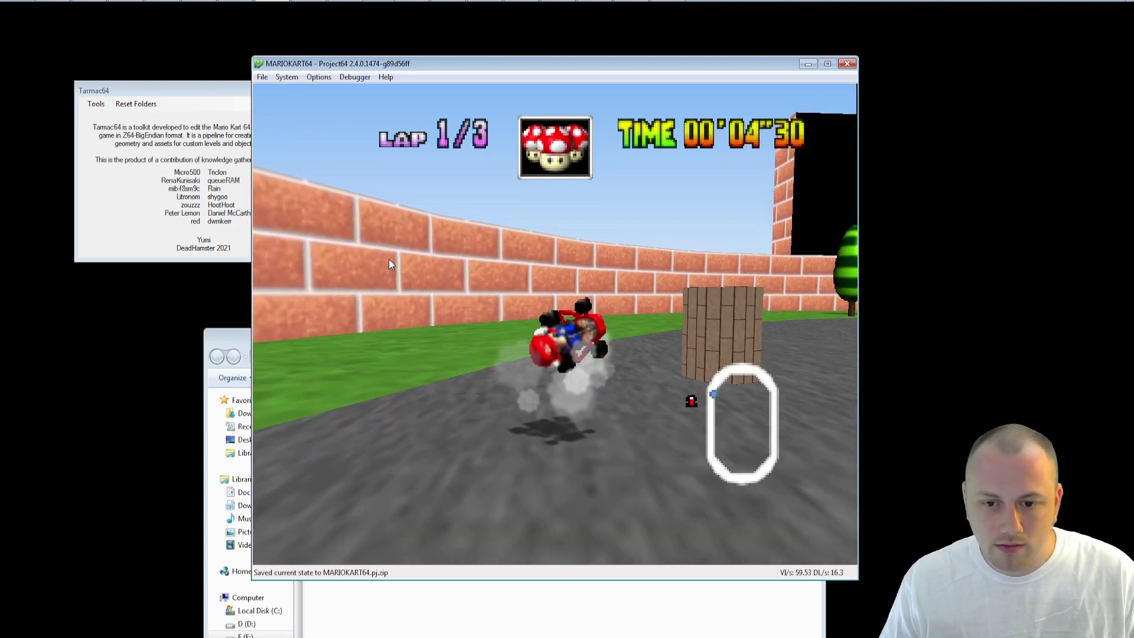
key("Right")
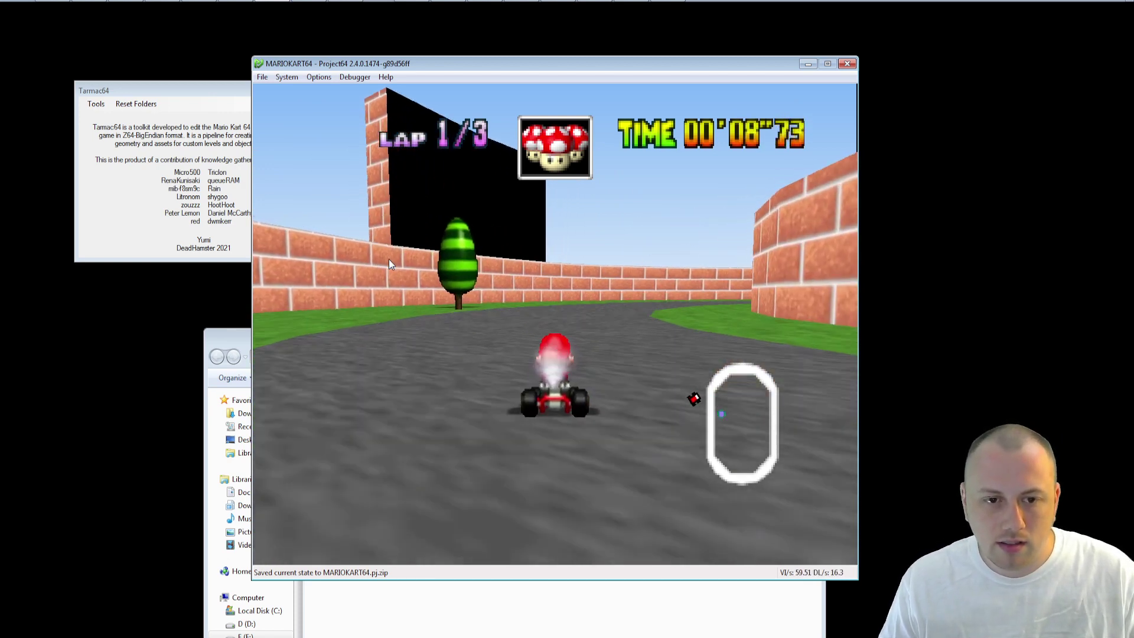
Step: In the graphics plugin's emulation settings, enable Read every frame, leave Get frame buffer info off, and accept the settings
left_click(319, 77)
left_click(354, 119)
left_click(383, 93)
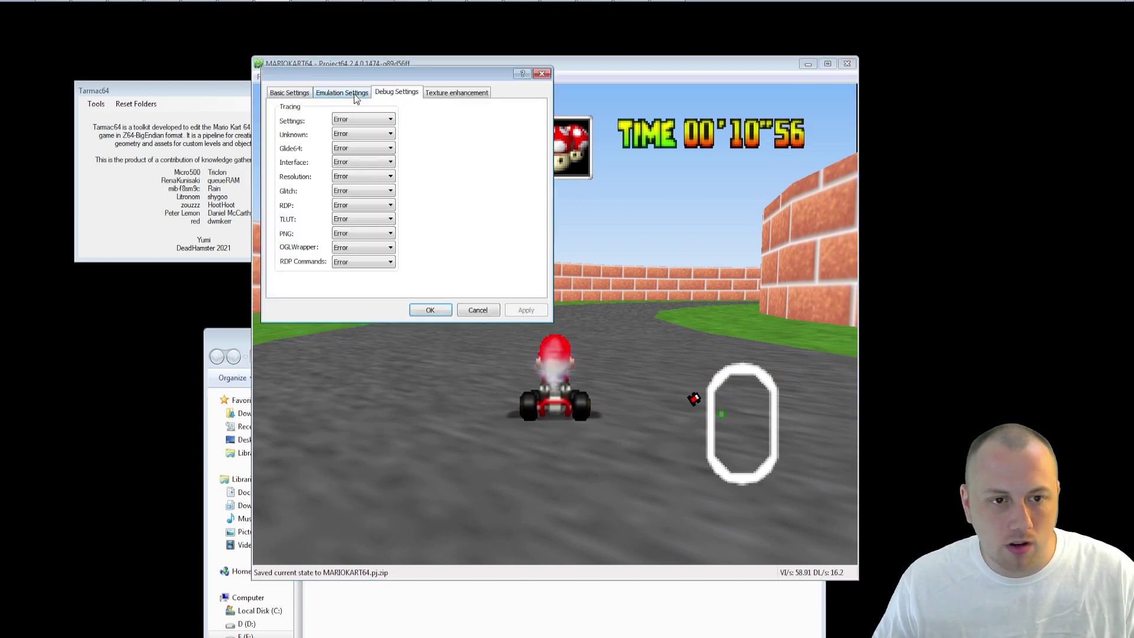
left_click(353, 95)
left_click(409, 165)
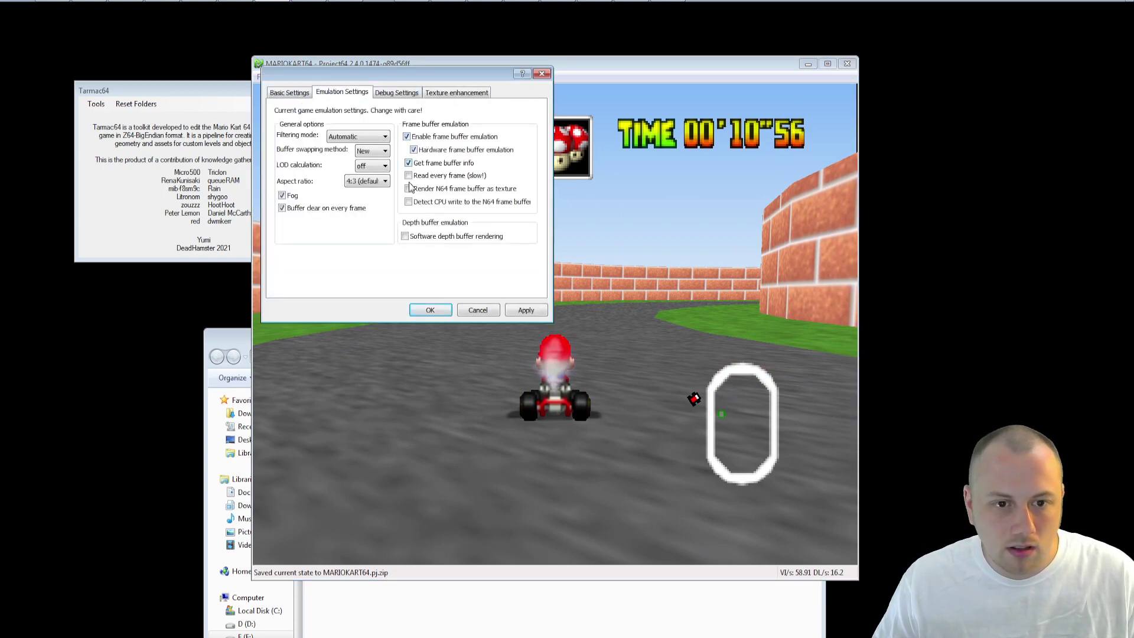
left_click(409, 175)
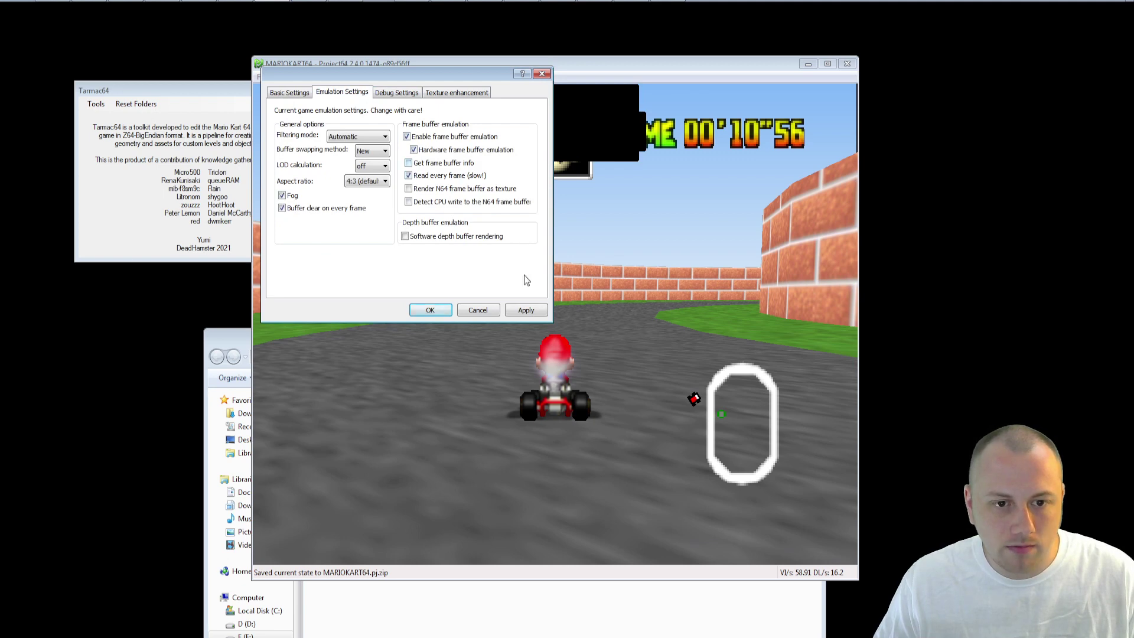
left_click(430, 310)
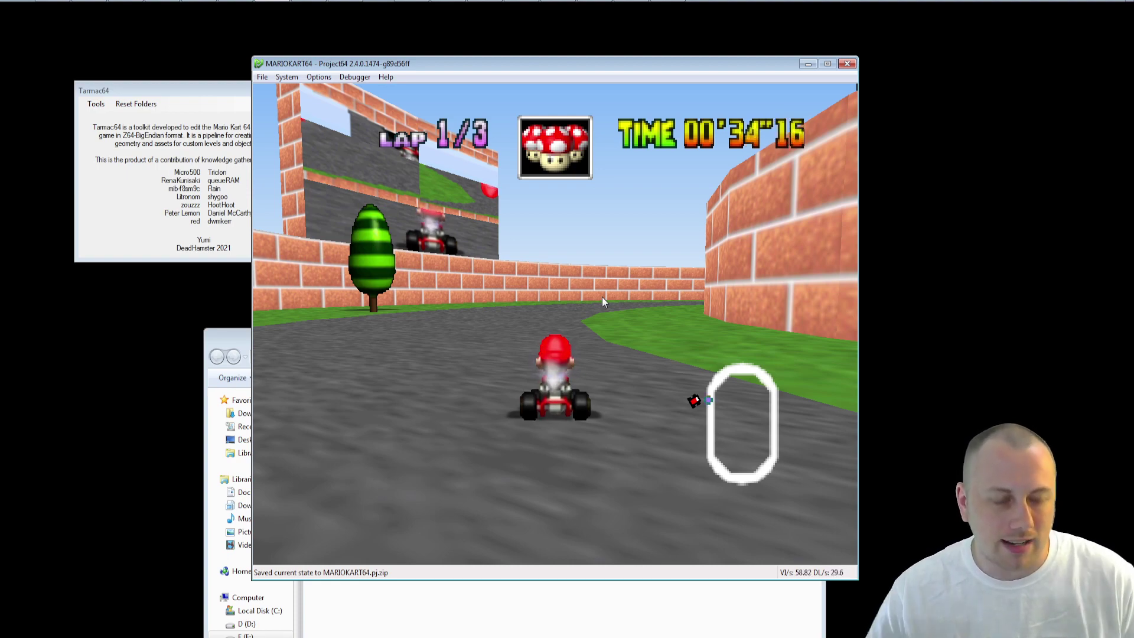
Step: Drive Mario past the big screen, around the first right-hand bend and down the straight on the far side of the track
key("x")
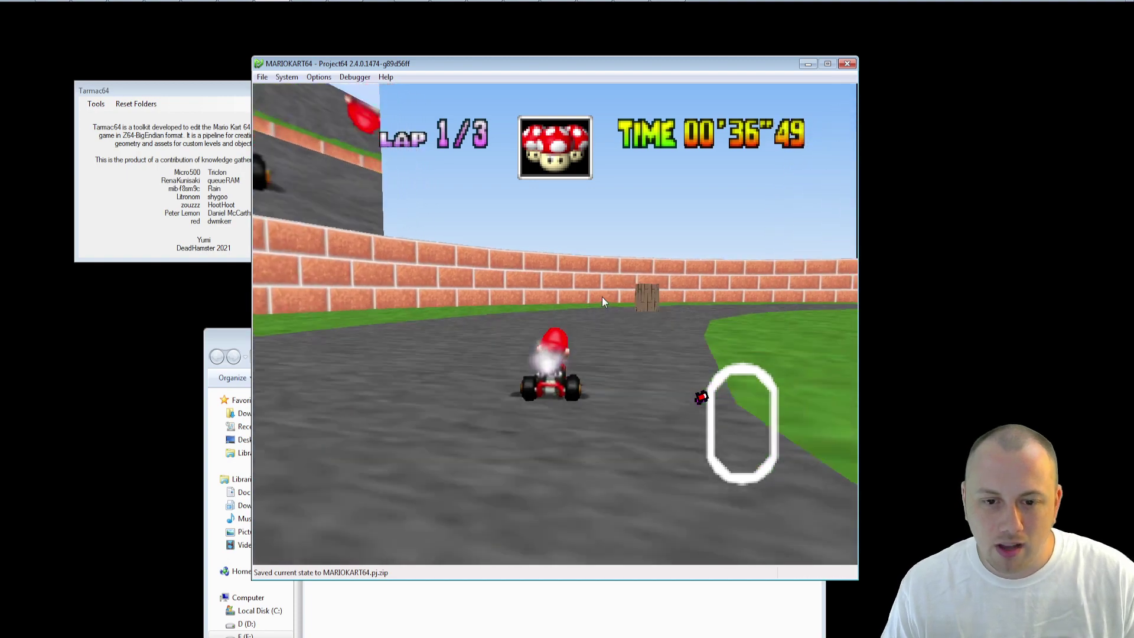
key("Right")
key("Right")
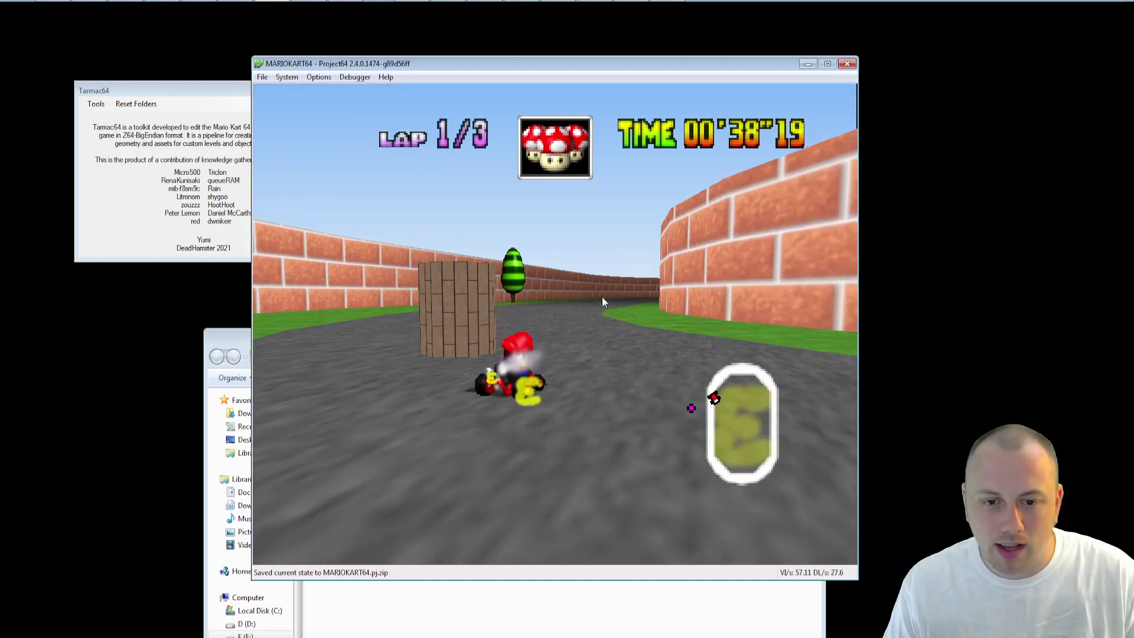
key("Left")
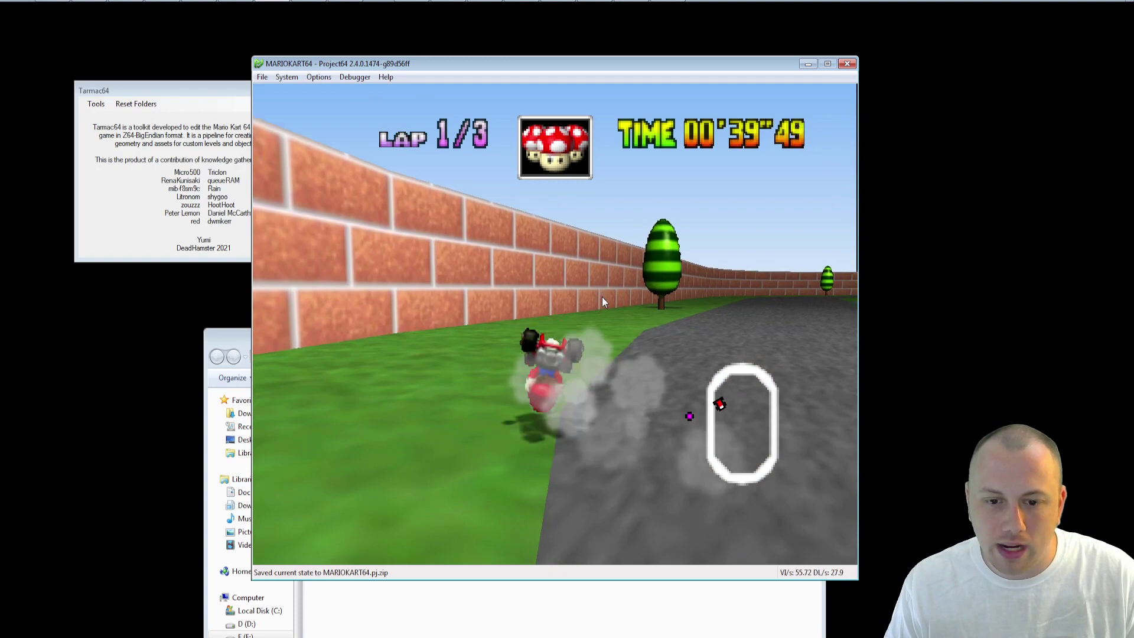
key("Right")
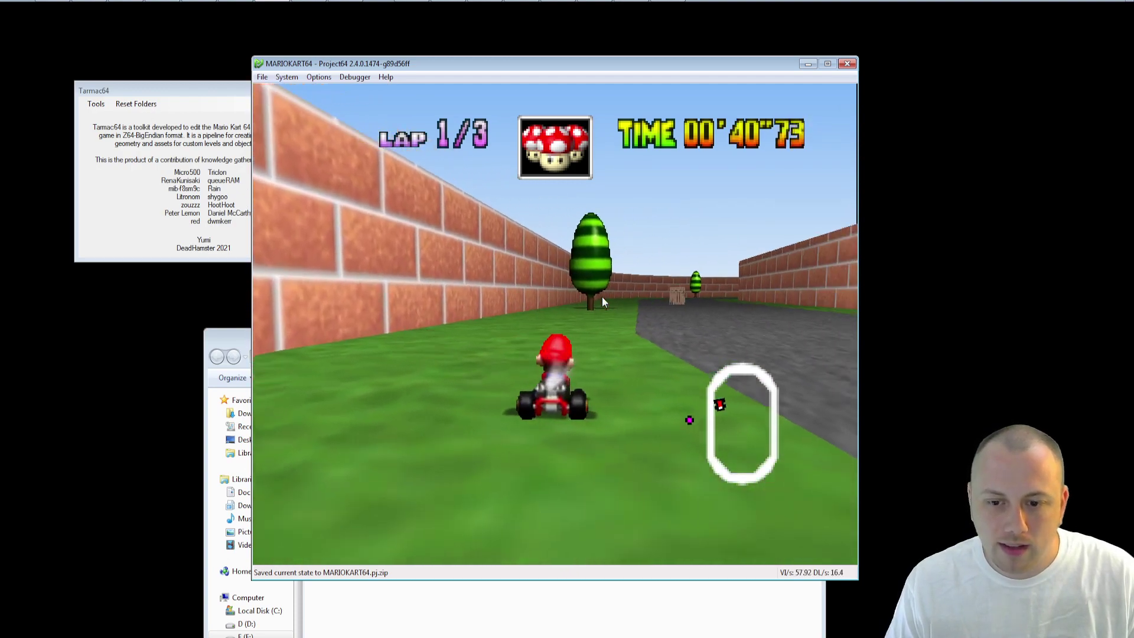
key("Right")
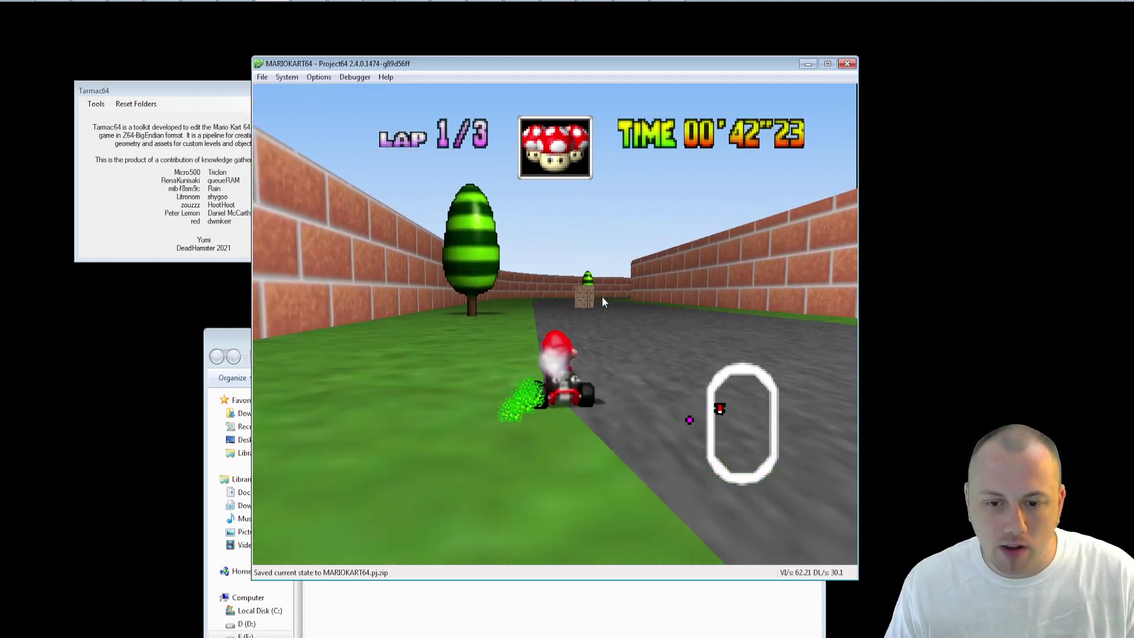
key("Left")
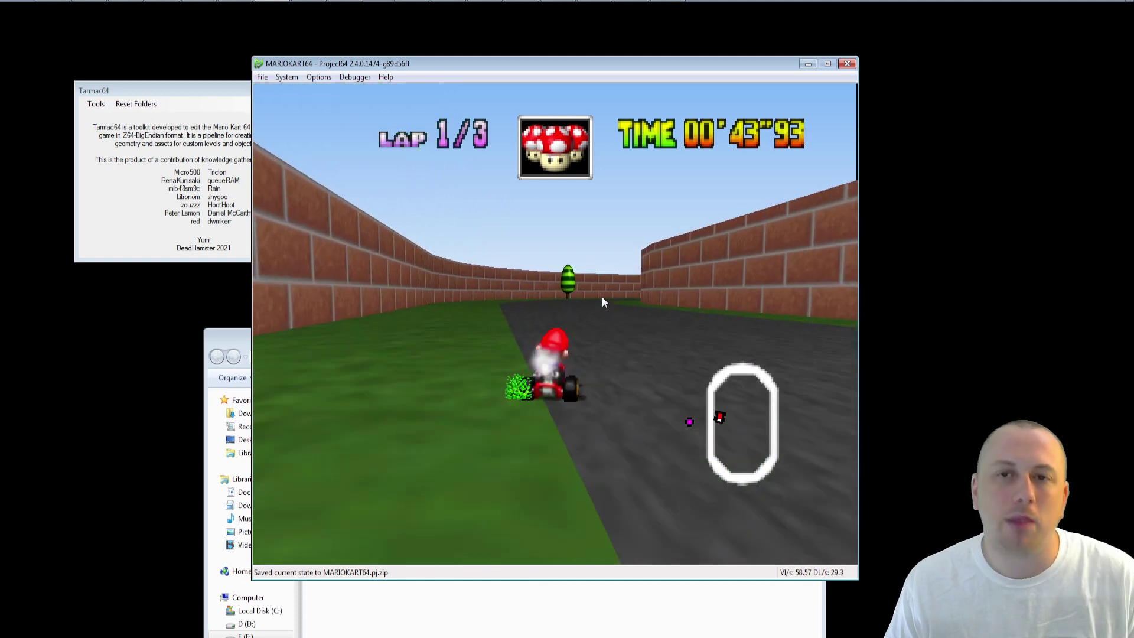
Step: Steer through the darker section and around the second right-hand bend toward the Mario Kart banner
key("Right")
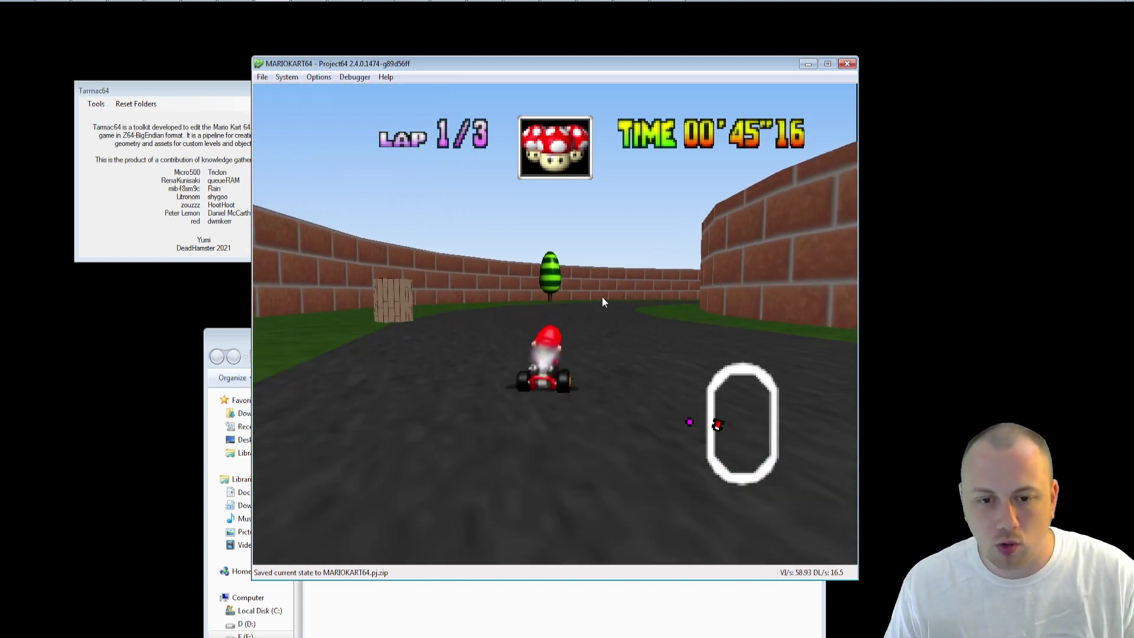
key("Right")
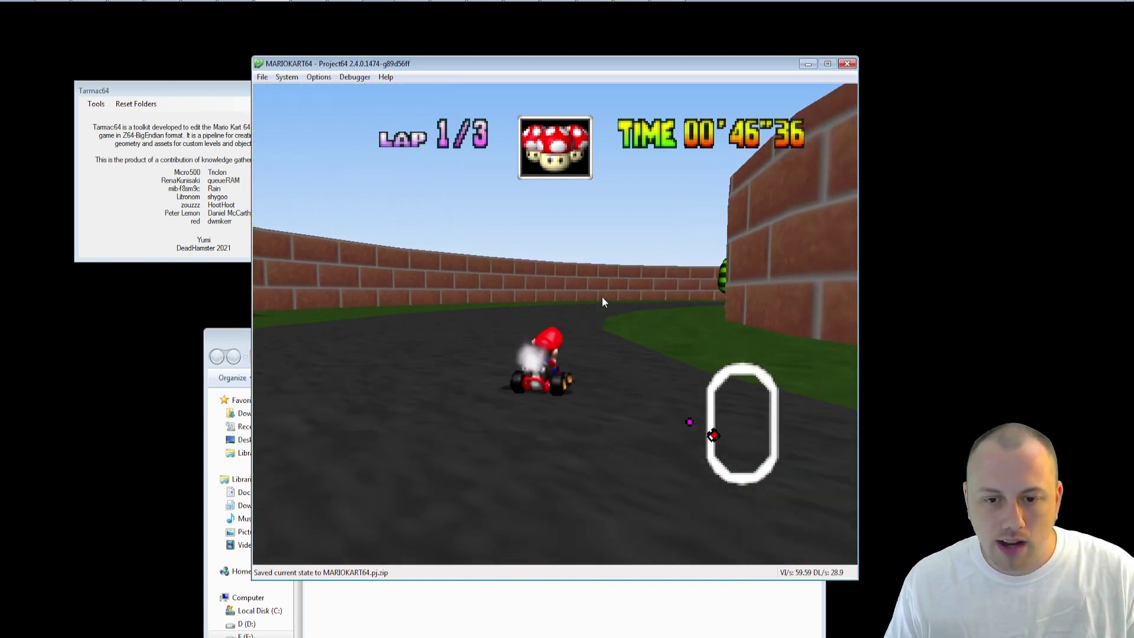
key("Right")
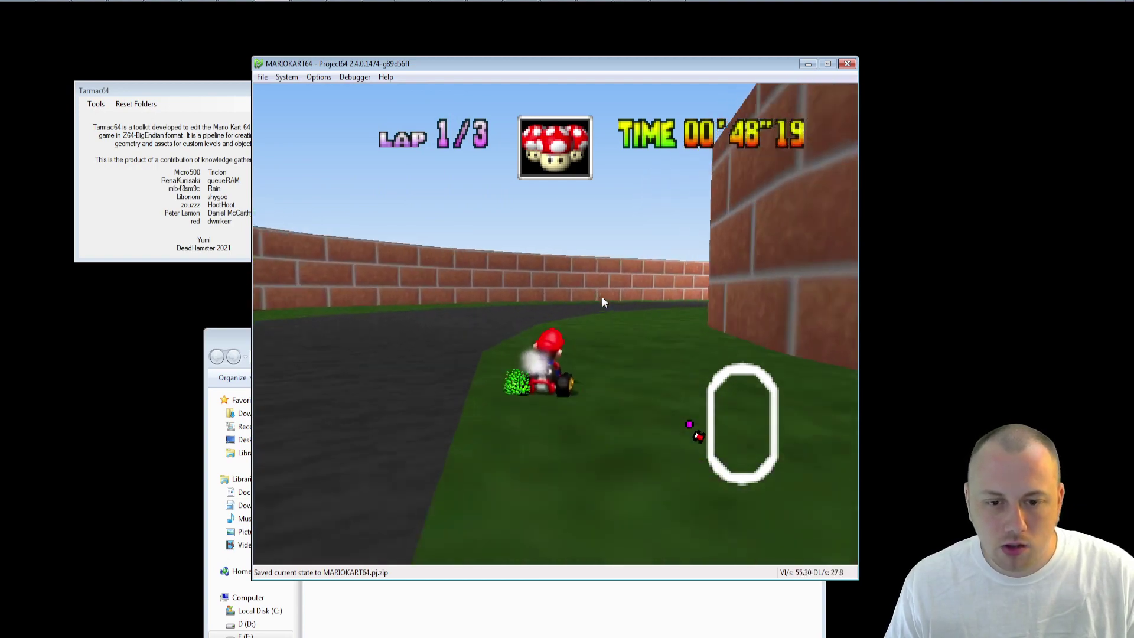
key("Right")
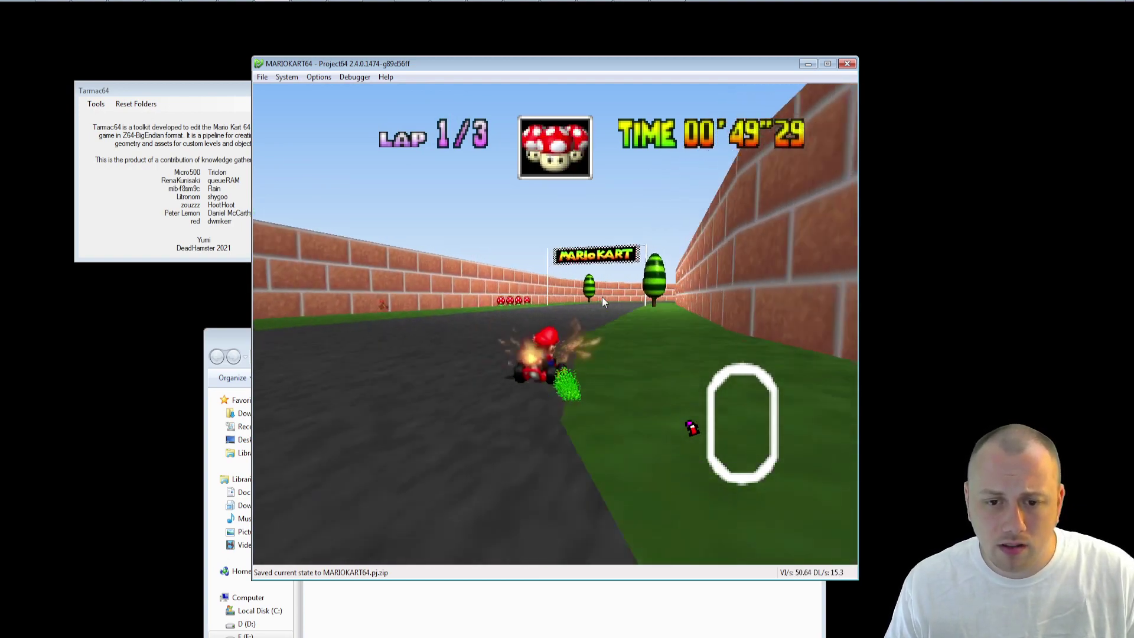
Step: Use up the triple mushrooms to boost under the Mario Kart banner and start the second lap
key("Right")
key("z")
key("z")
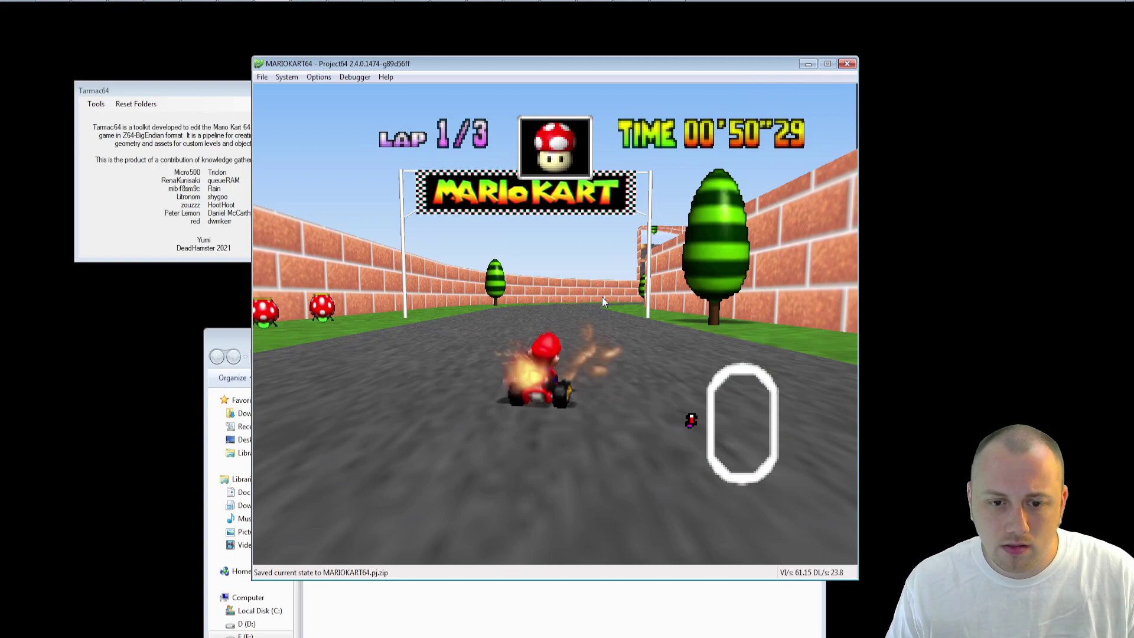
key("z")
key("Right")
key("z")
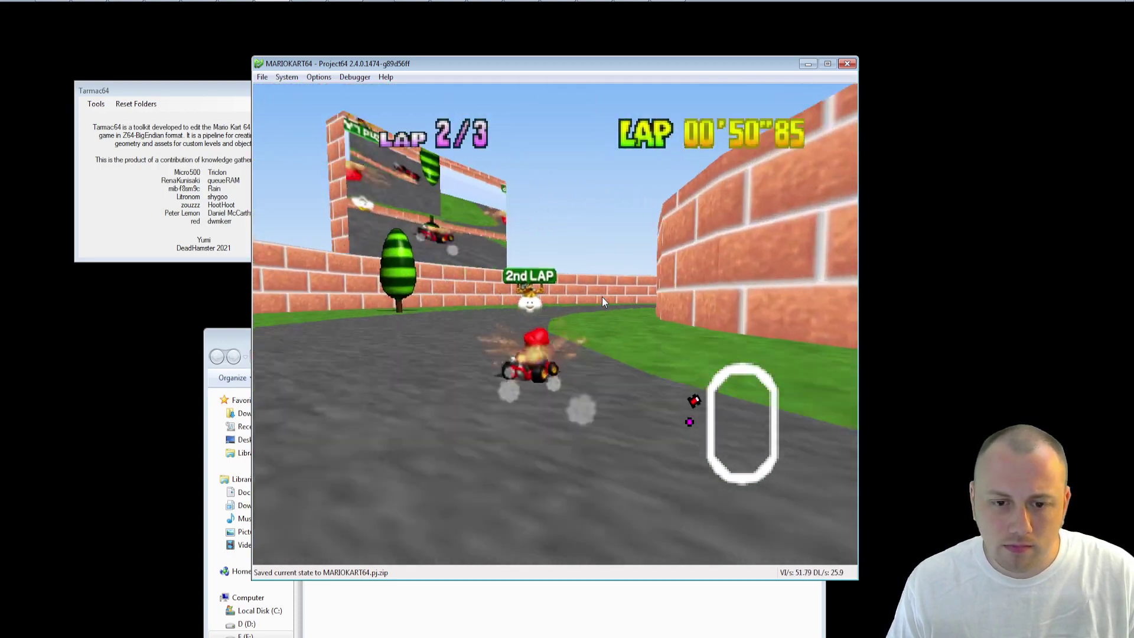
Step: Drive the first bend again on lap 2, passing the wooden block, and continue into the darker section of the far straight
key("Right")
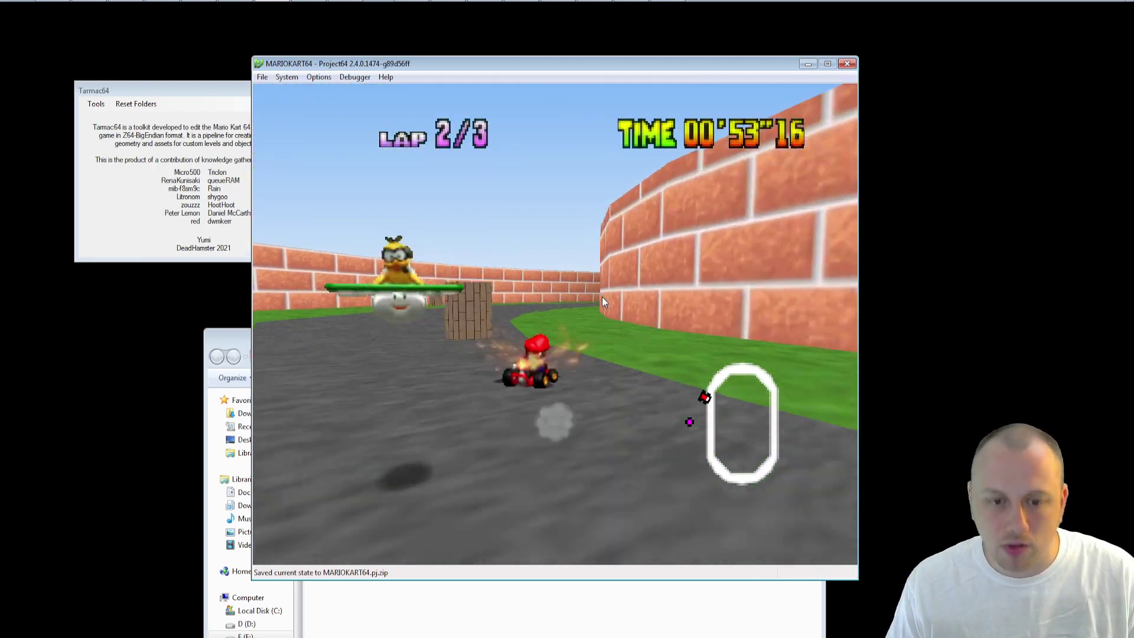
key("Right")
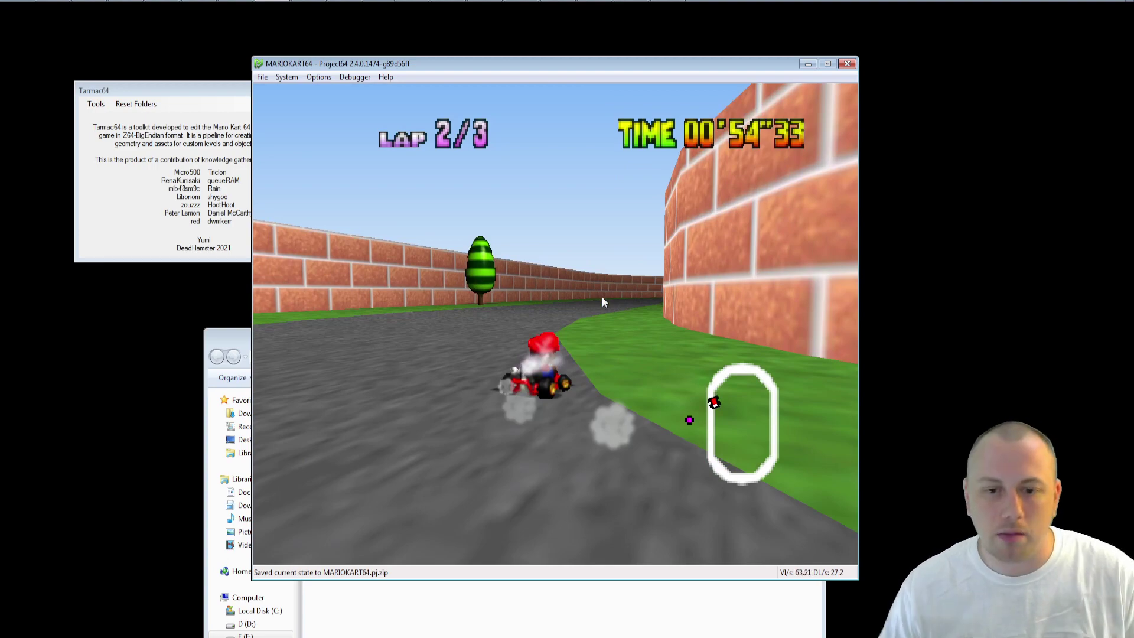
key("Left")
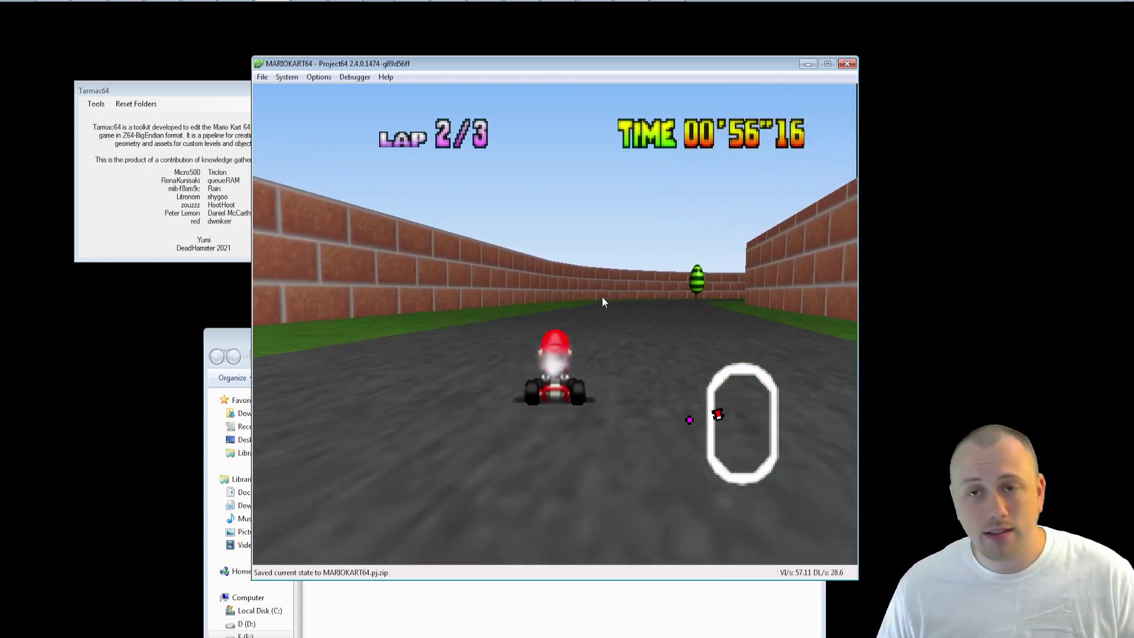
key("Left")
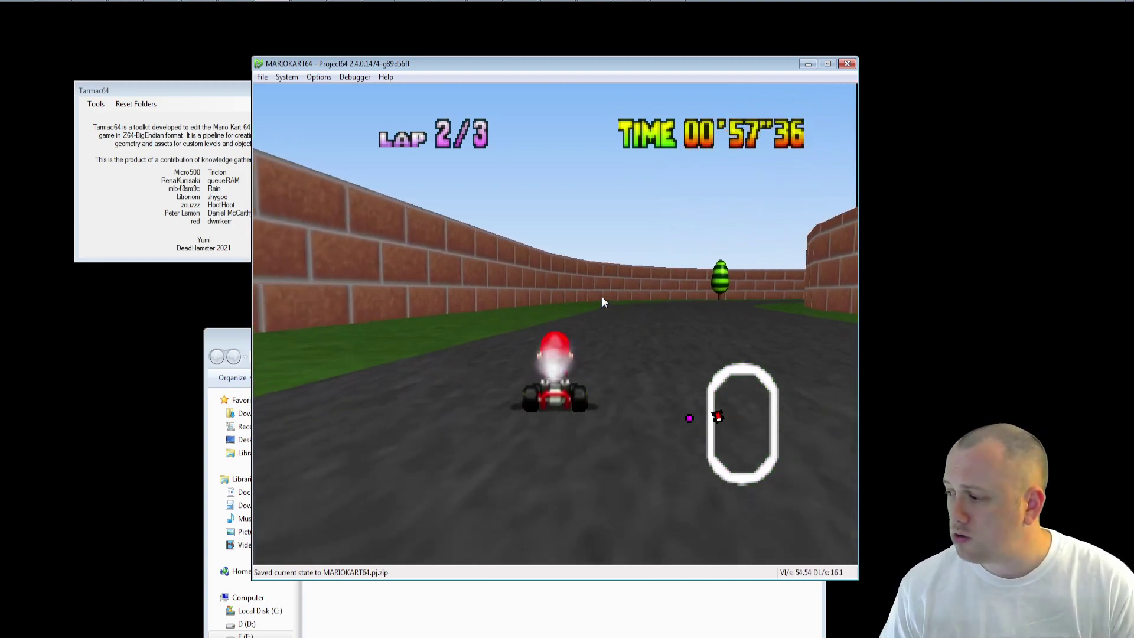
key("Left")
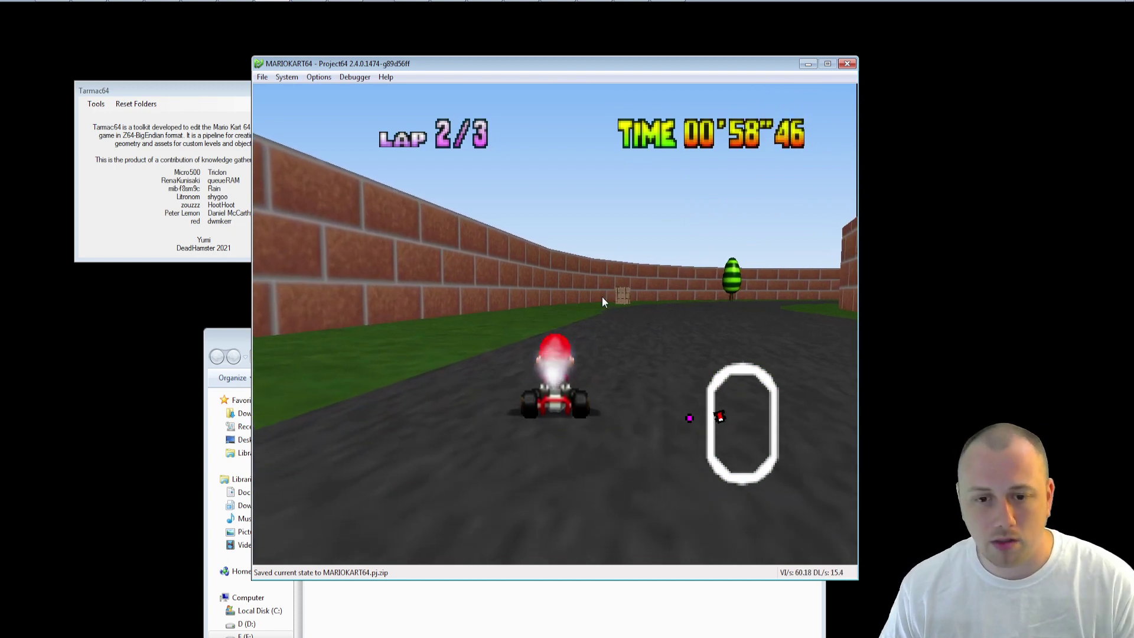